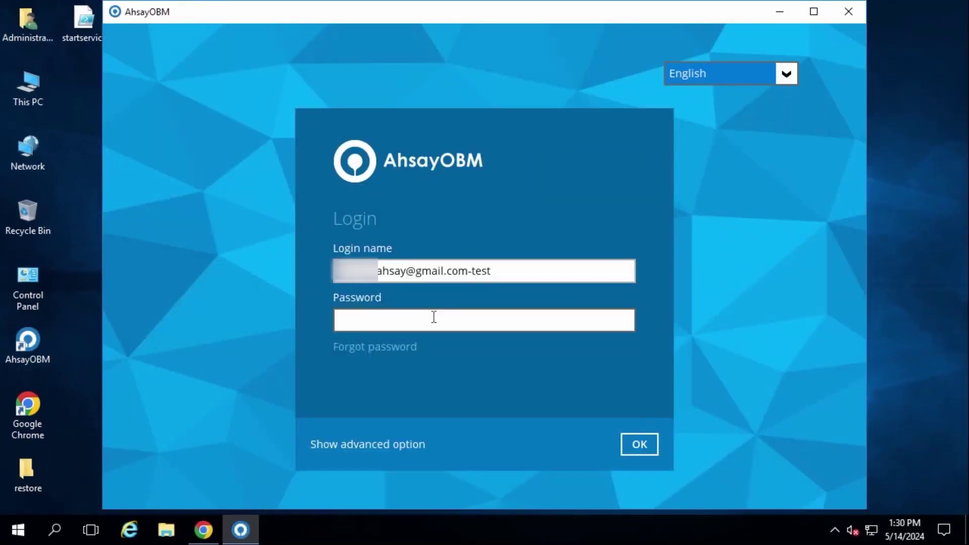
- Log in to the backup account by entering the account password
click(434, 317)
text(••••••••••)
key(Return)
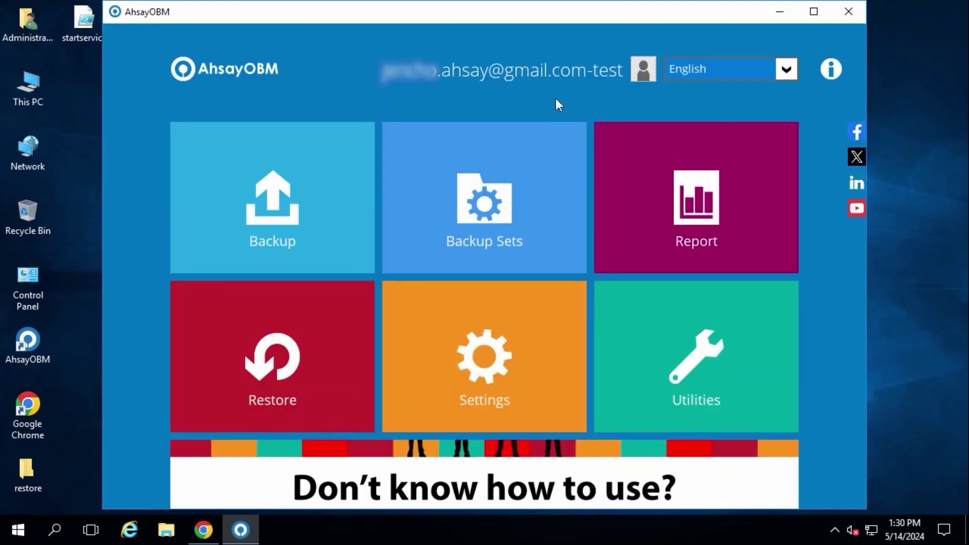
- Create a new backup set named "MS SQL Server Backup ODBC" with the type MS SQL Server Backup
click(481, 203)
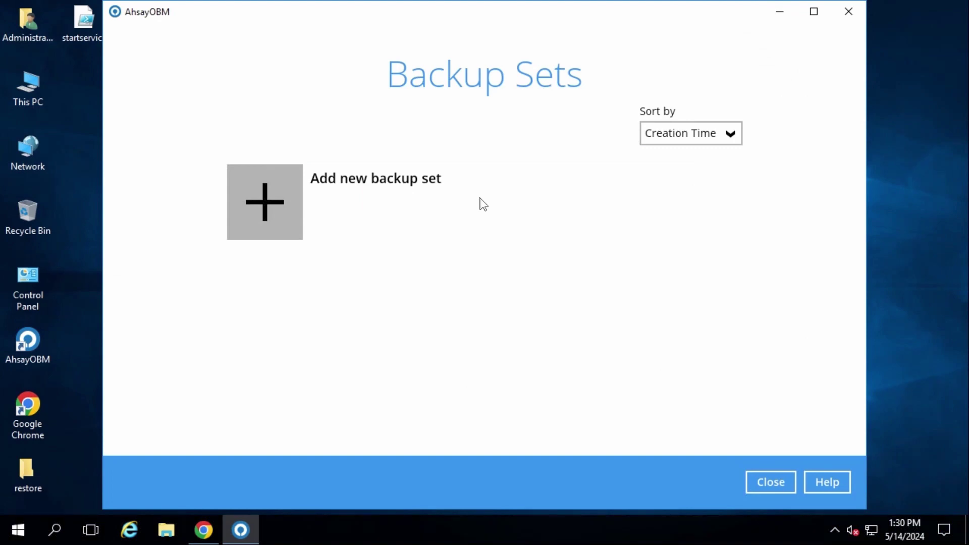
click(268, 213)
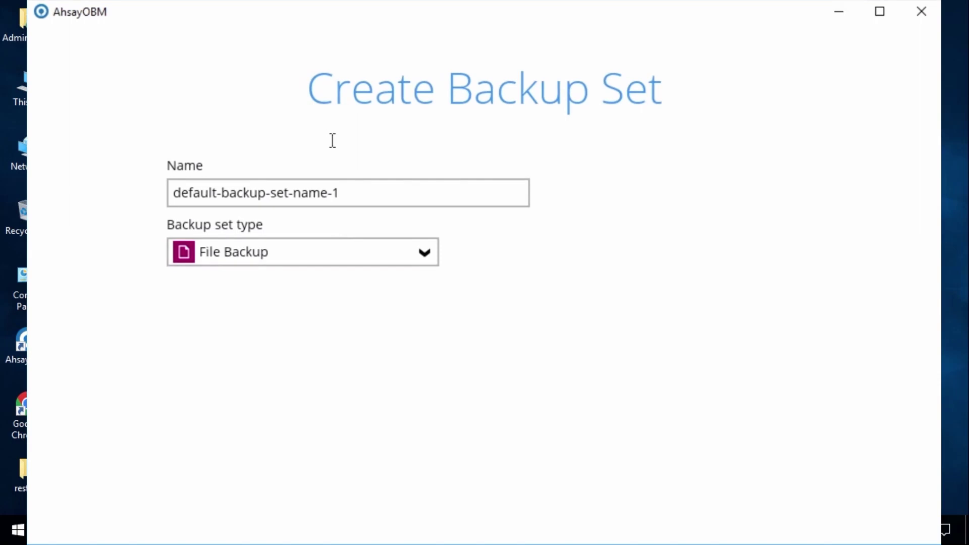
drag(401, 199, 47, 181)
text(MS SQL Server Backup ODBC)
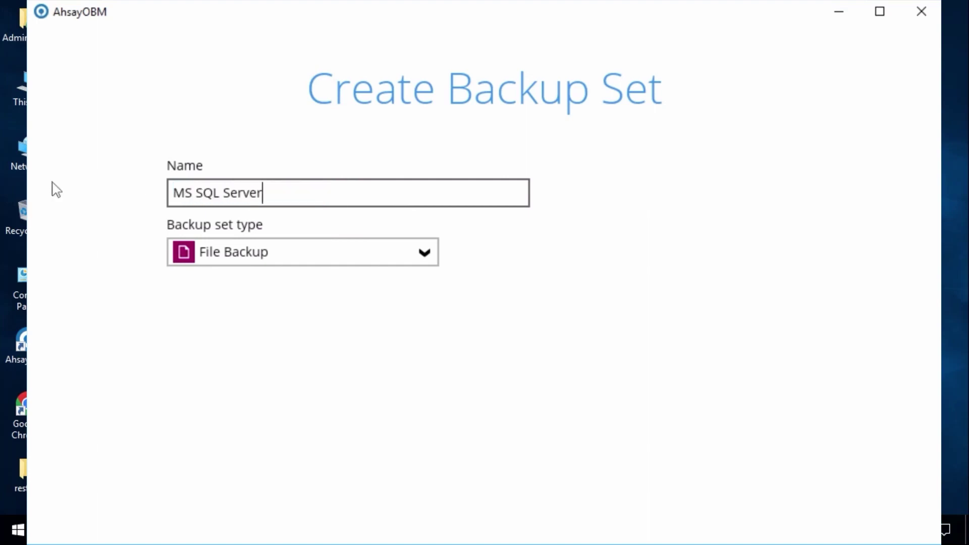
click(305, 259)
click(281, 391)
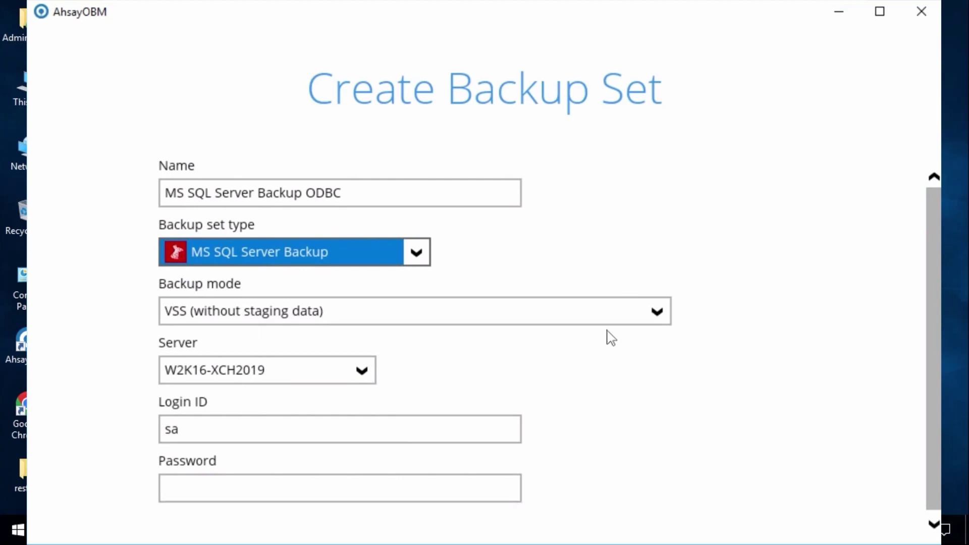
- Set the backup mode to ODBC (with staging data) and choose the server W2K16-XCH2019
click(657, 312)
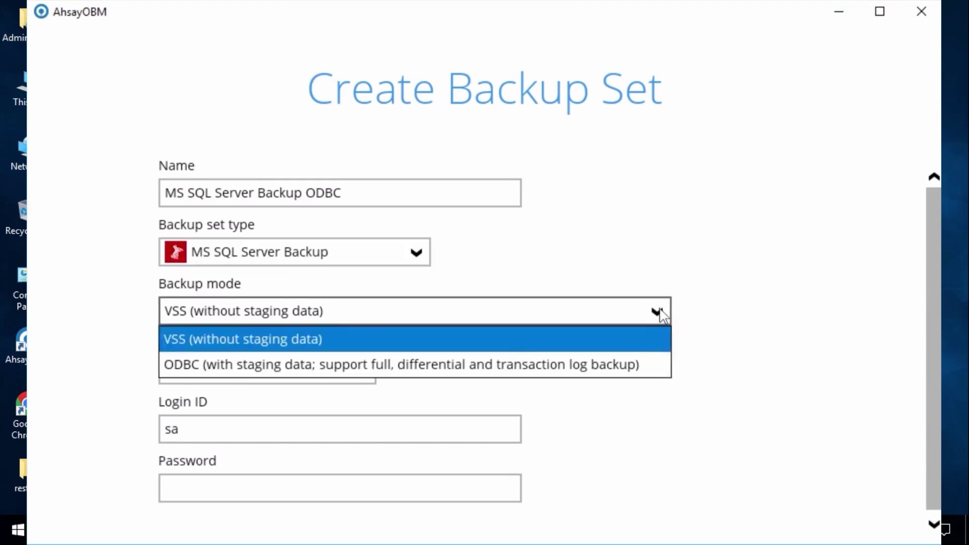
click(504, 368)
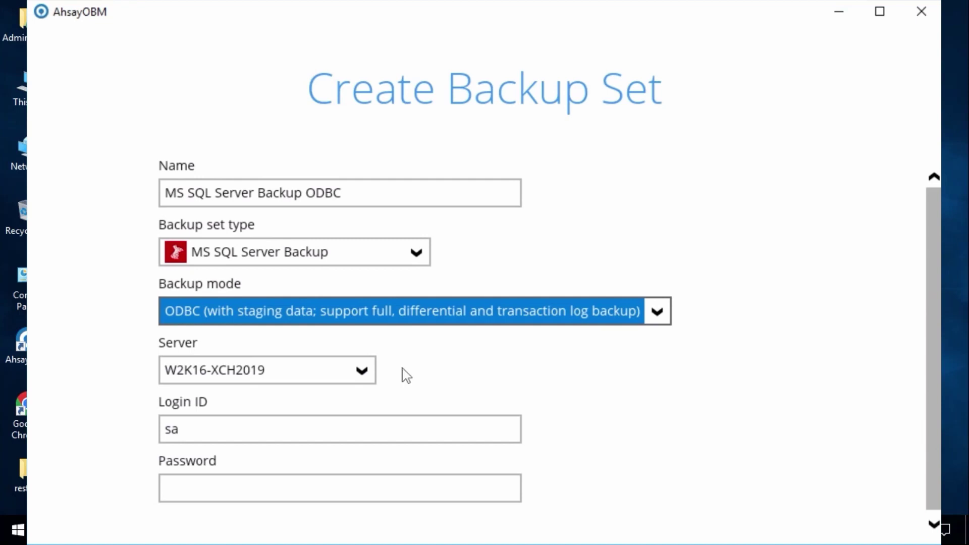
click(335, 372)
click(328, 399)
- Set the SQL Server login ID to Administrator, enter the login password, and continue to the backup source
click(206, 427)
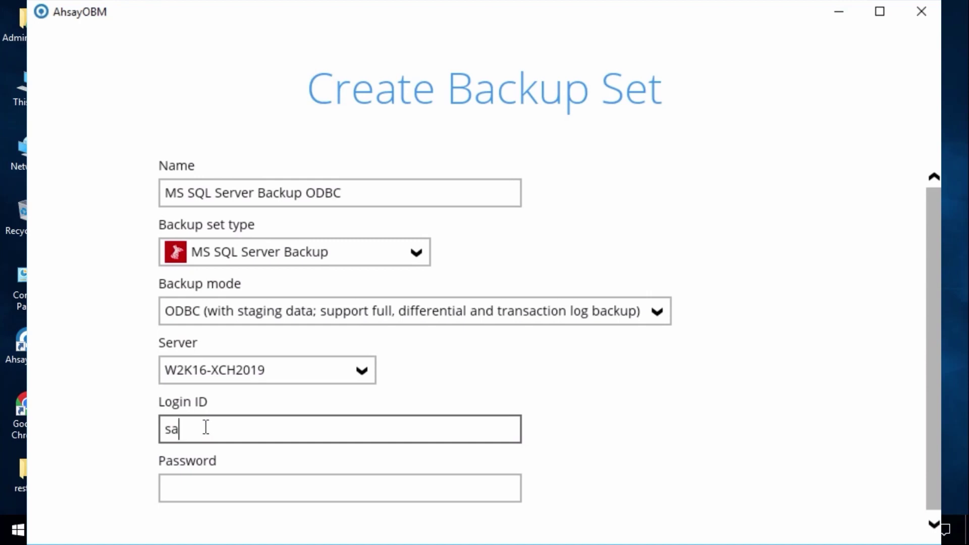
drag(206, 428, 129, 426)
text(Administrator)
key(Tab)
text(*********)
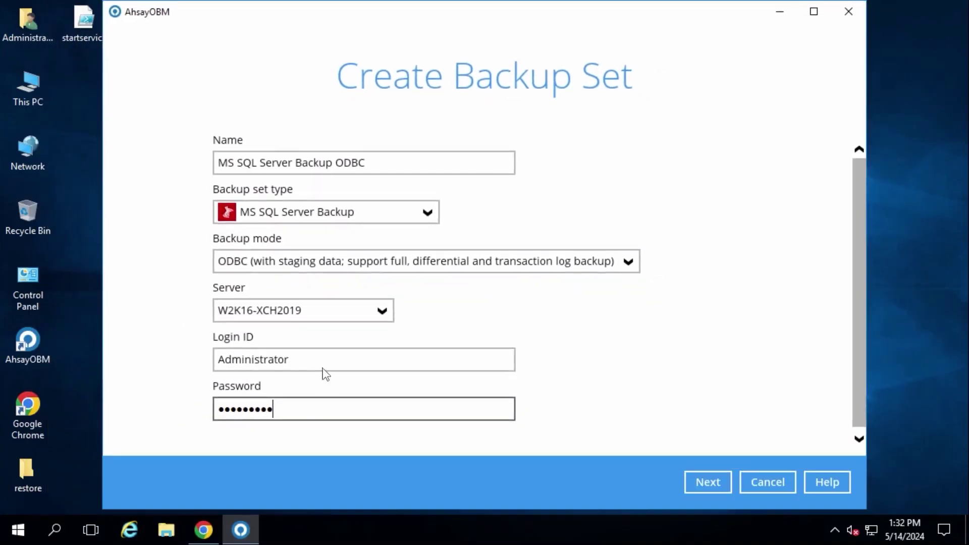
click(709, 483)
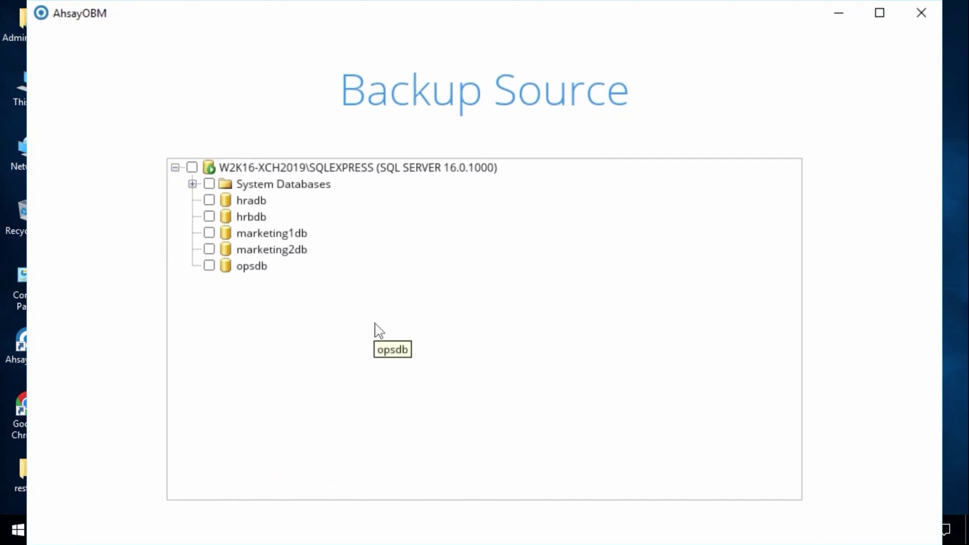
- Expand the system databases and select the whole SQLEXPRESS server as the backup source
click(192, 184)
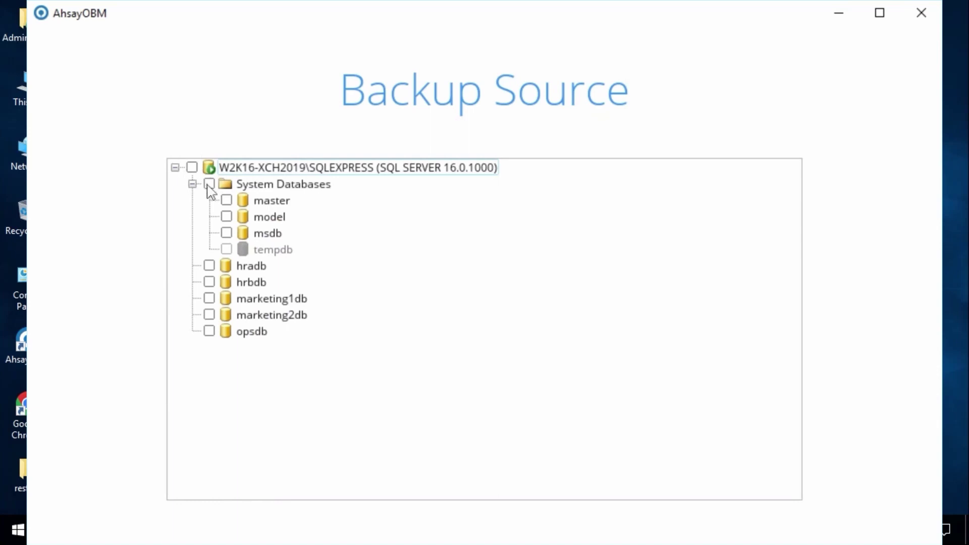
click(192, 168)
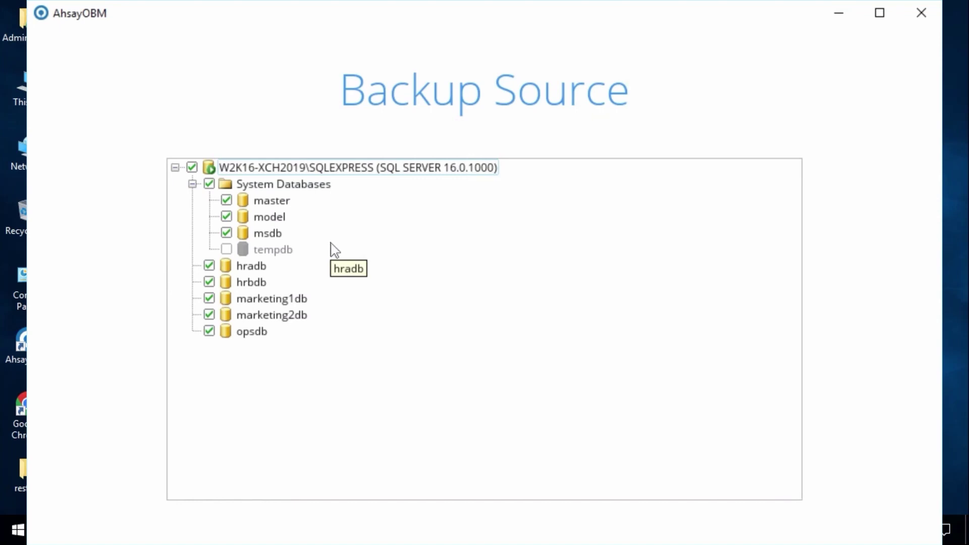
- Check the recovery models of the hradb and marketing2db databases
right_click(248, 268)
mouse_move(321, 336)
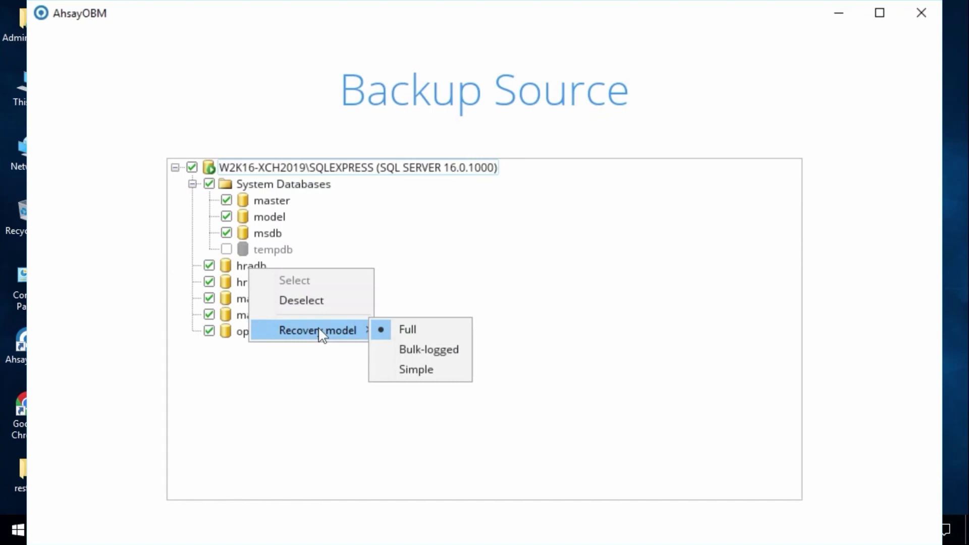
click(413, 261)
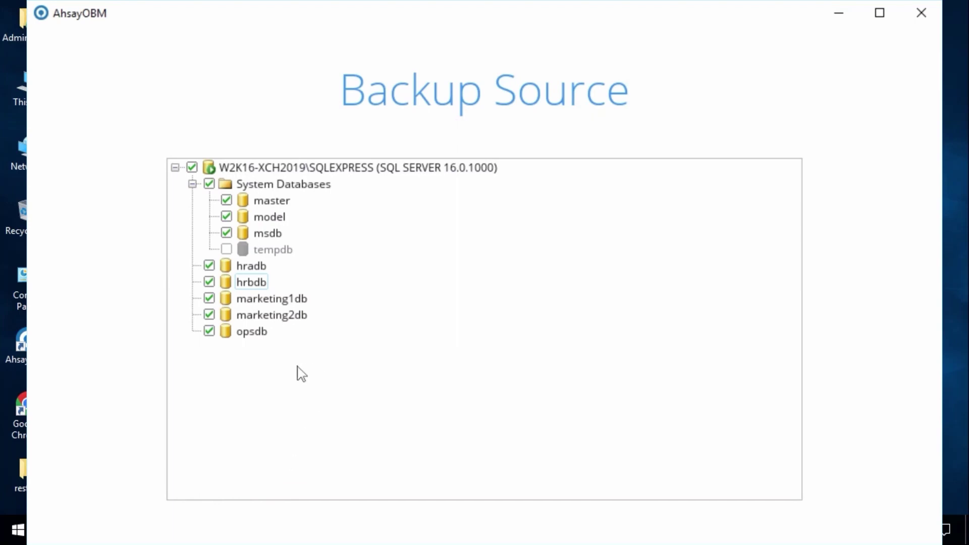
right_click(268, 315)
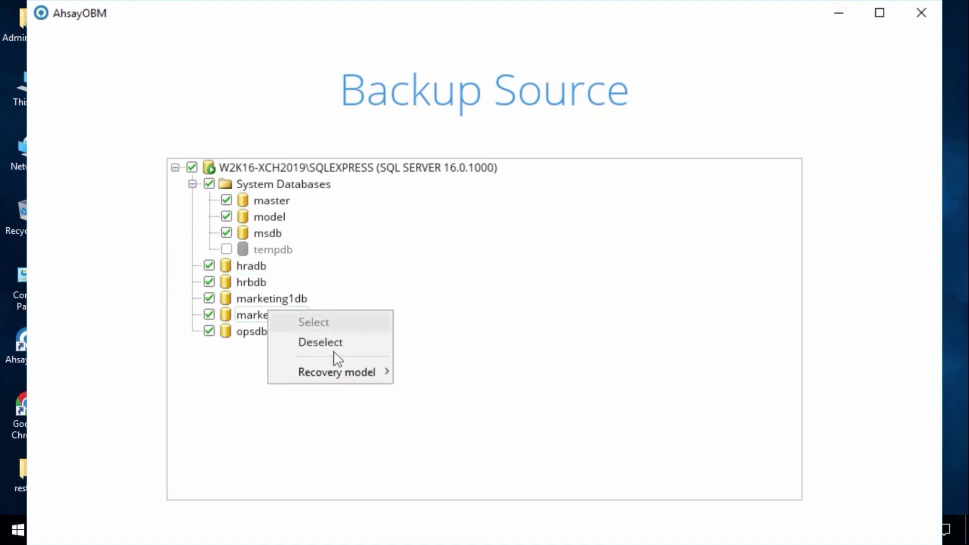
mouse_move(337, 376)
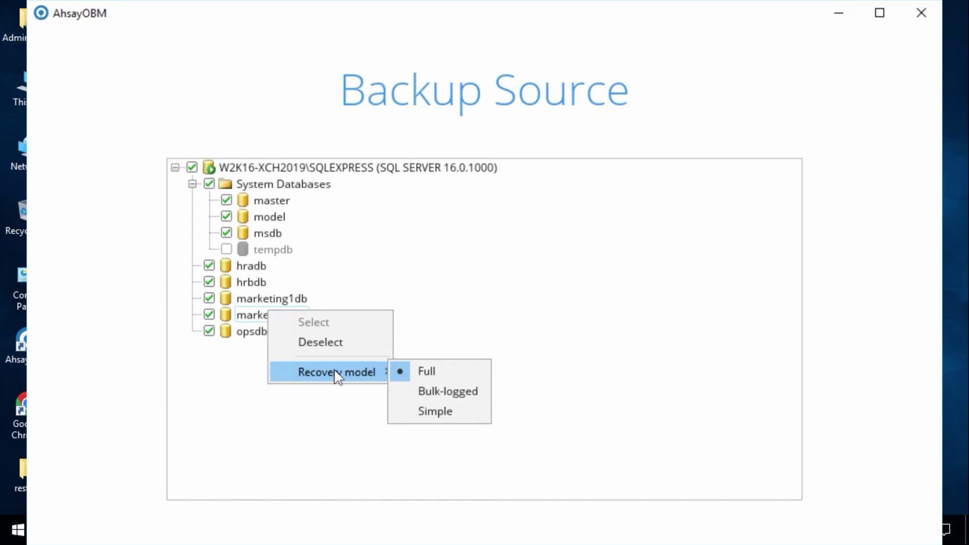
click(558, 324)
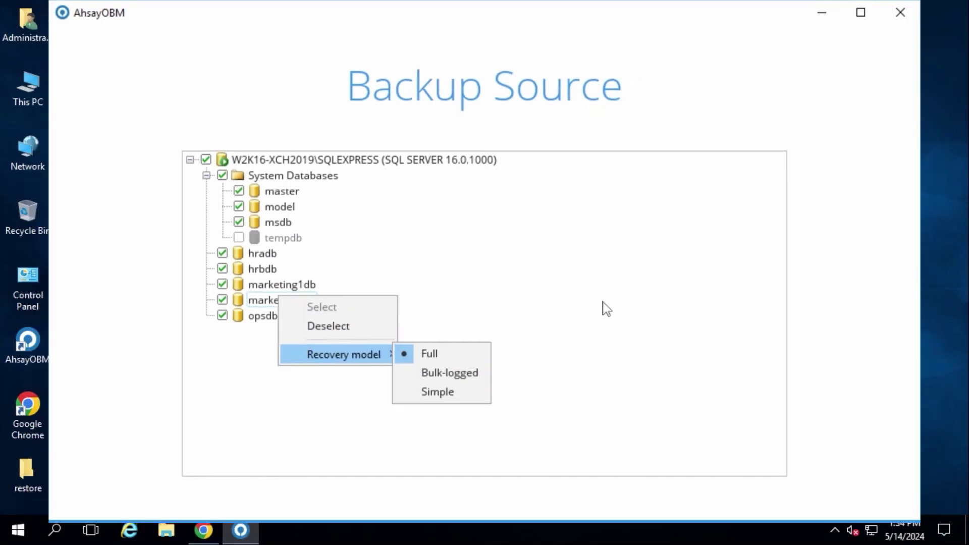
- Continue to the schedule settings, turn on scheduled backup for this backup set, and start a new schedule
click(708, 483)
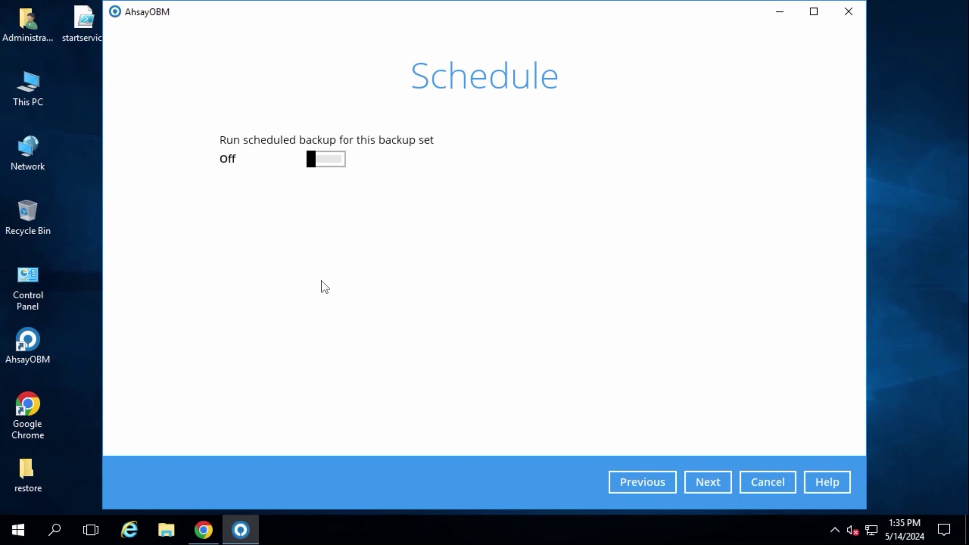
click(320, 159)
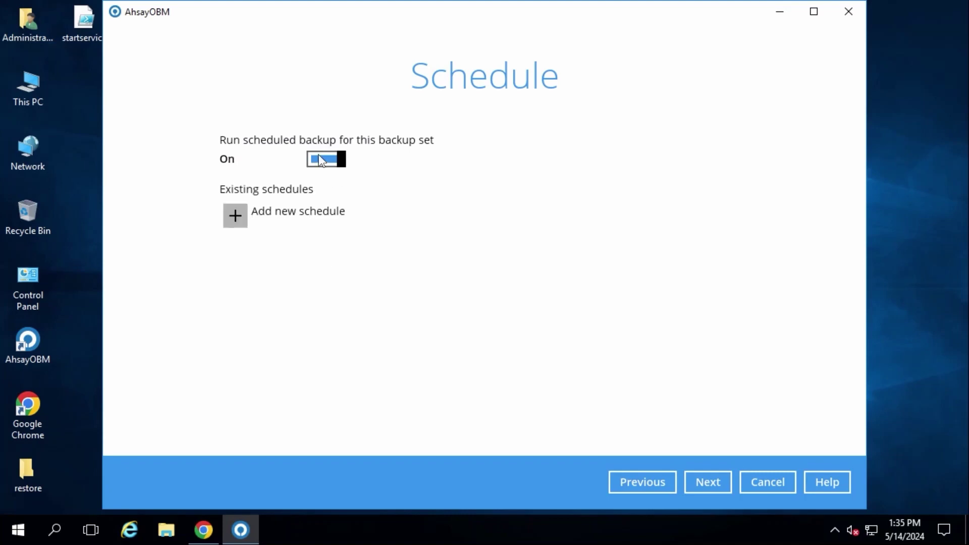
click(235, 216)
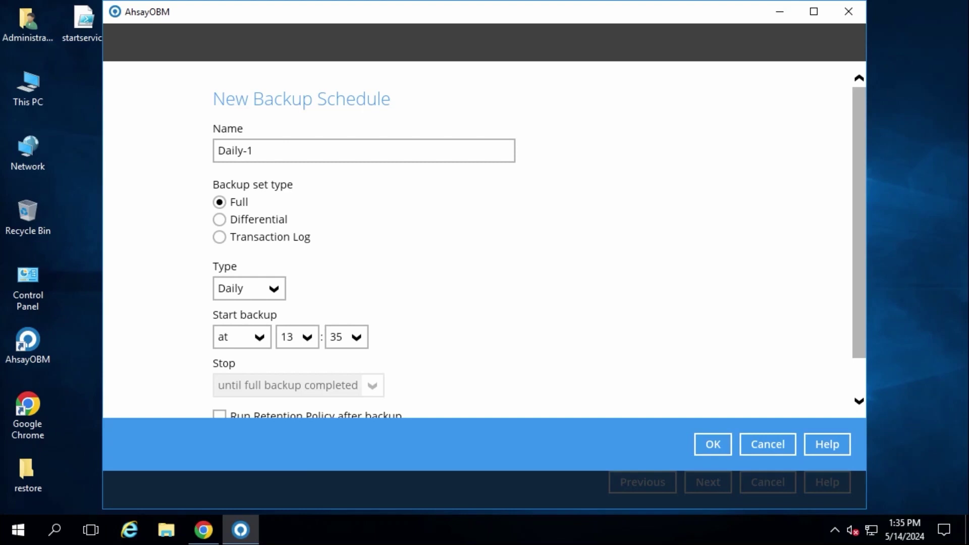
- Try the Differential, Transaction Log and Full backup set types for the new schedule
click(268, 248)
click(261, 277)
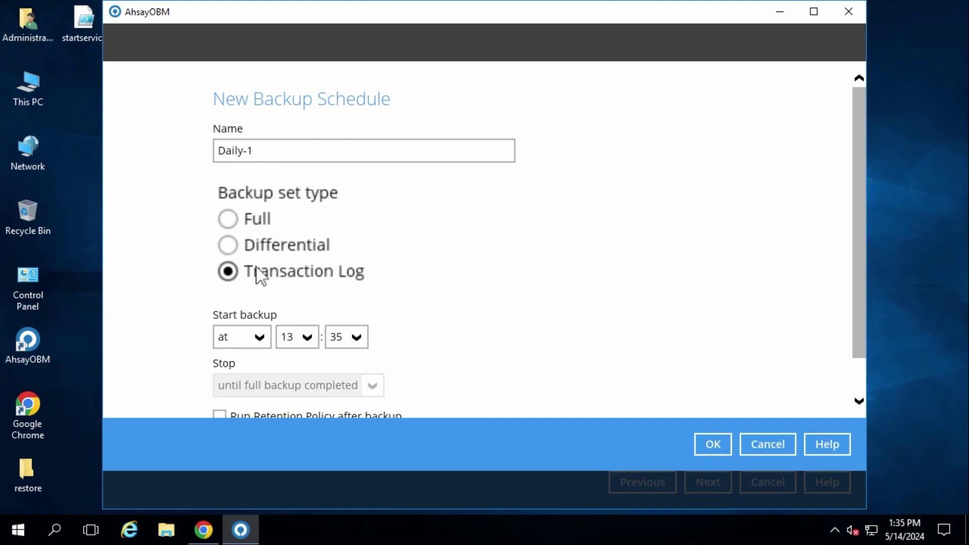
click(250, 223)
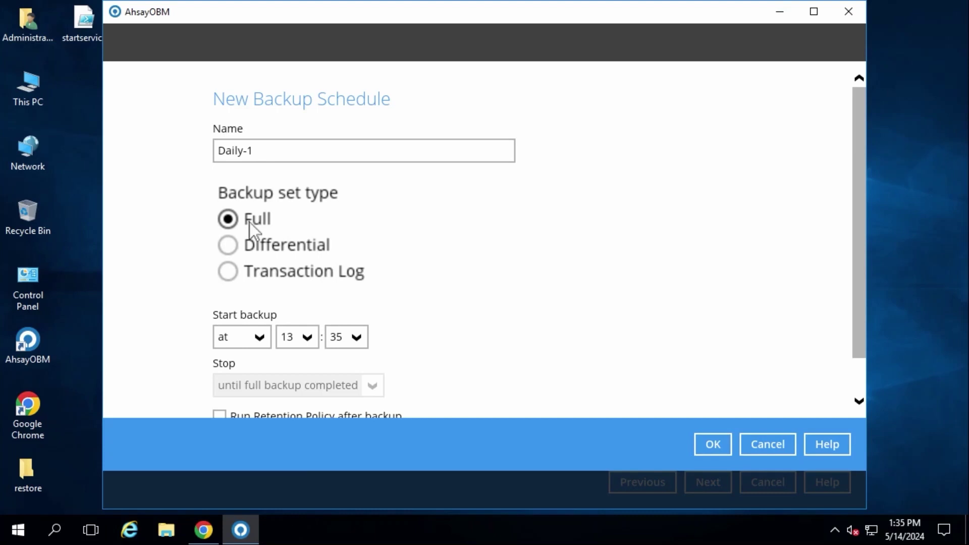
click(296, 246)
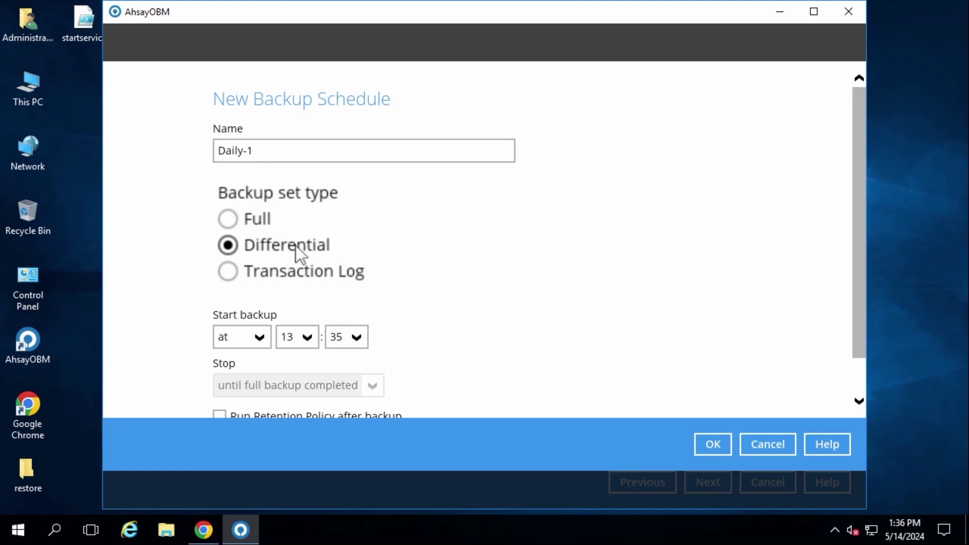
click(295, 272)
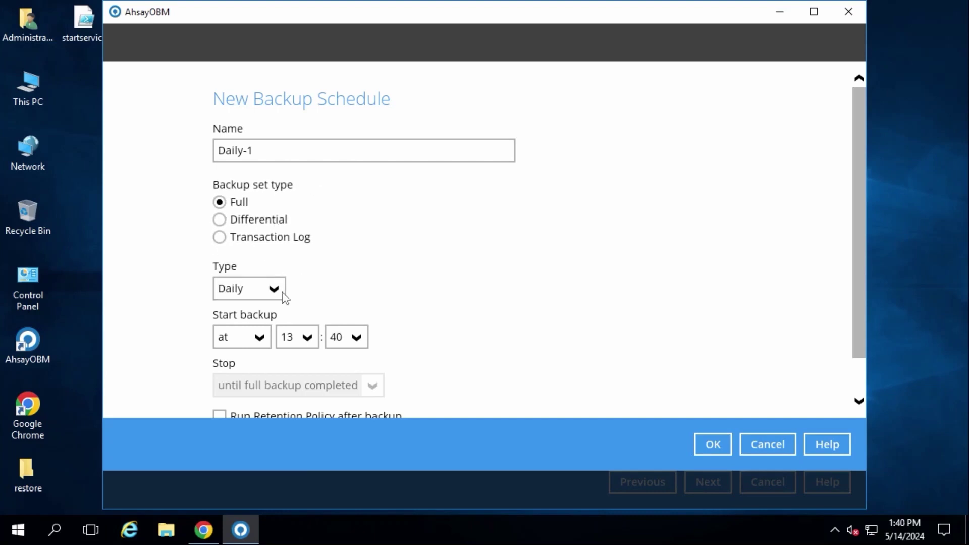
- Try the Weekly, Monthly and Custom schedule types, and set the type to Weekly
click(275, 289)
click(240, 334)
click(276, 288)
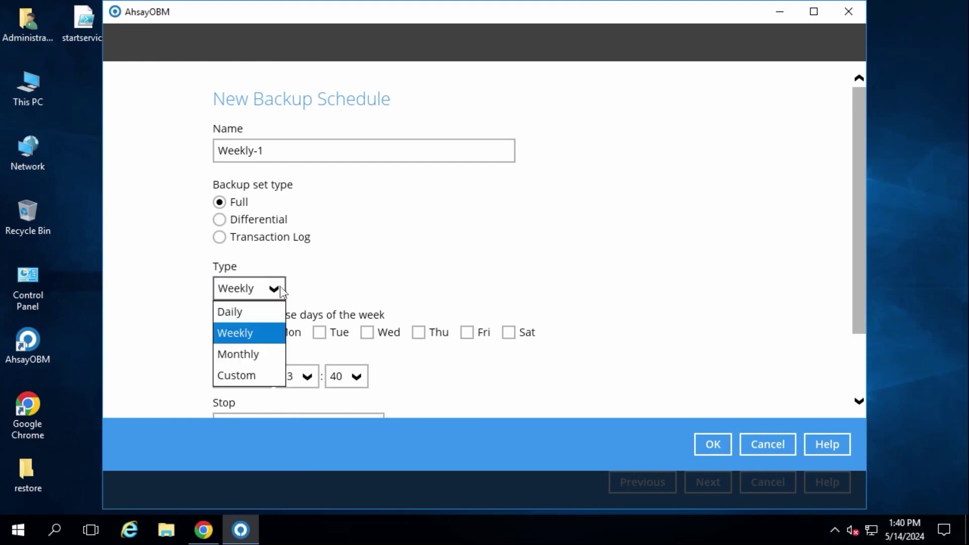
click(246, 355)
click(275, 289)
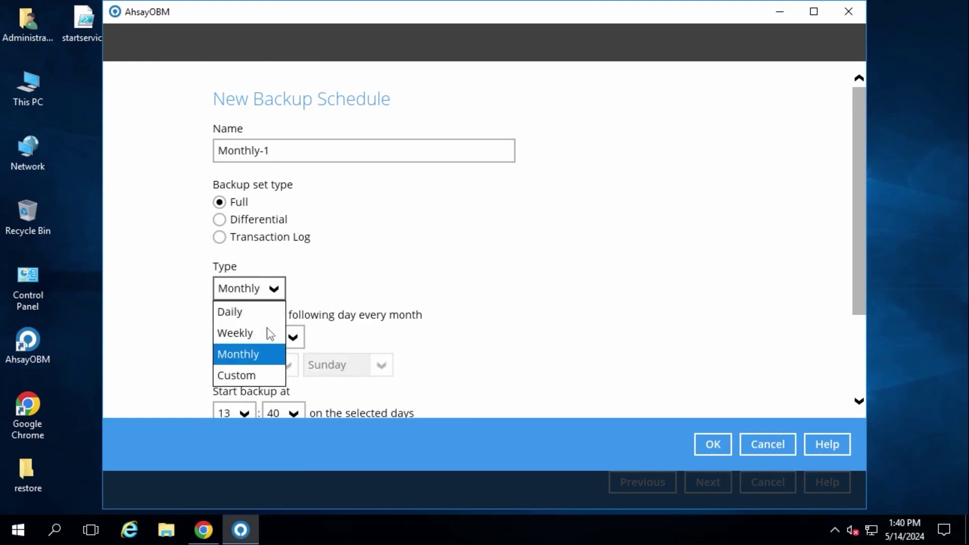
click(237, 375)
click(275, 289)
click(261, 342)
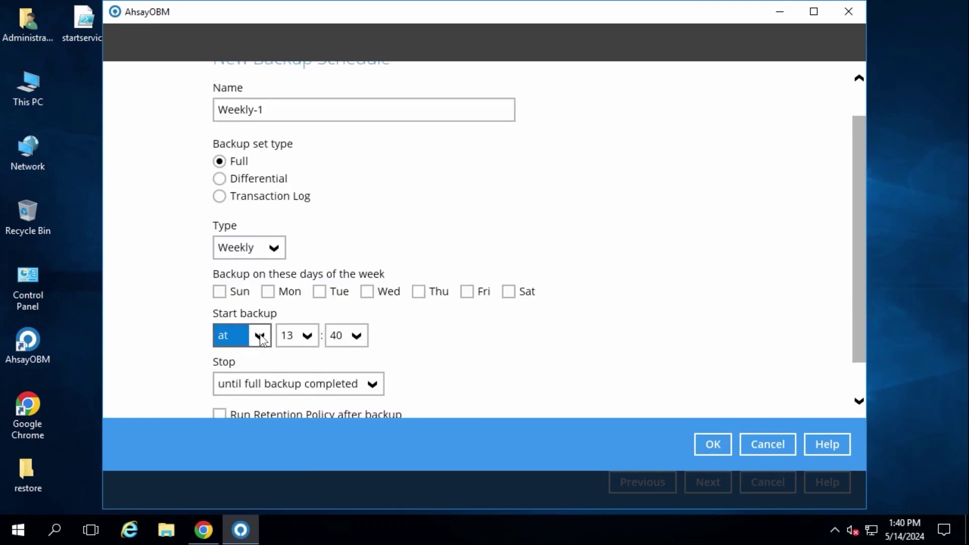
- Try the recurring "every" start option for the weekly schedule, and return the start setting to "at"
click(260, 337)
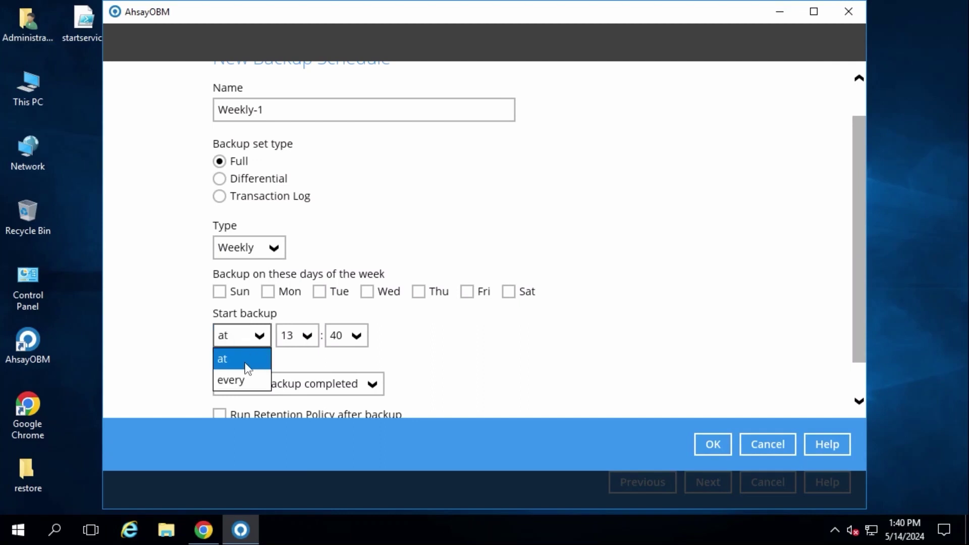
click(247, 368)
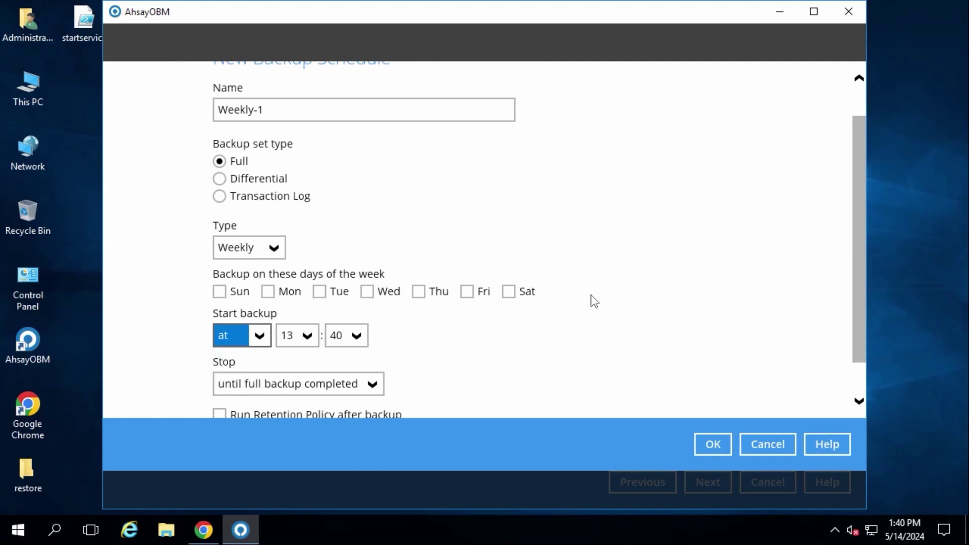
click(259, 338)
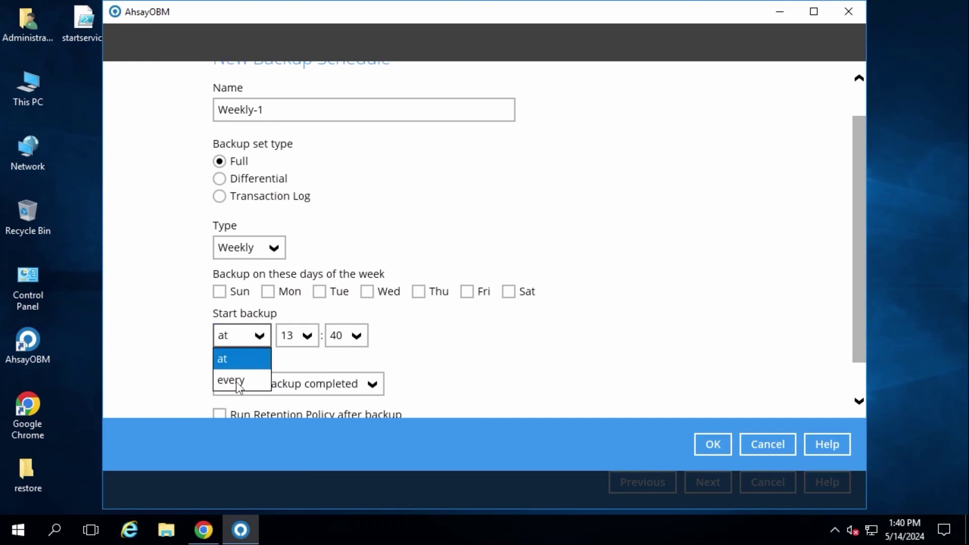
click(241, 381)
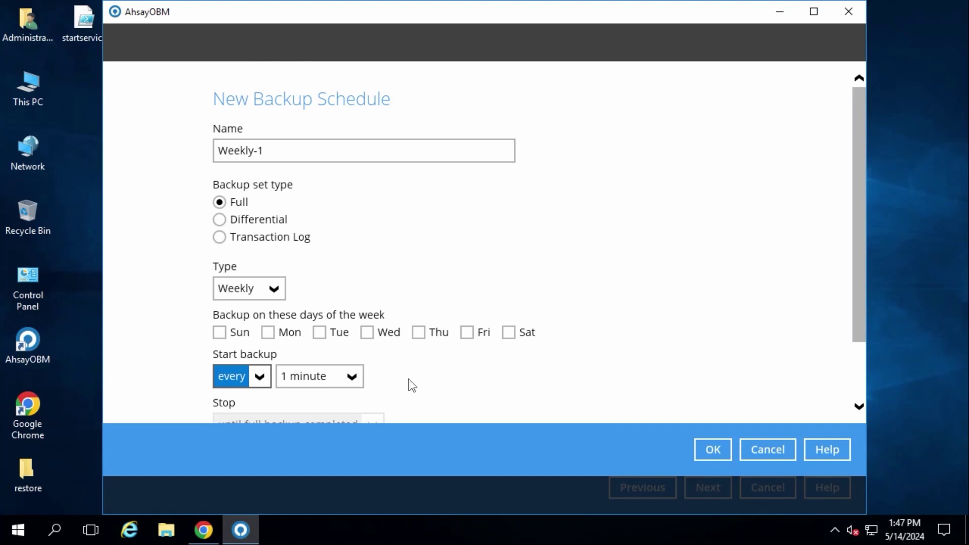
scroll(485, 325, down, 2)
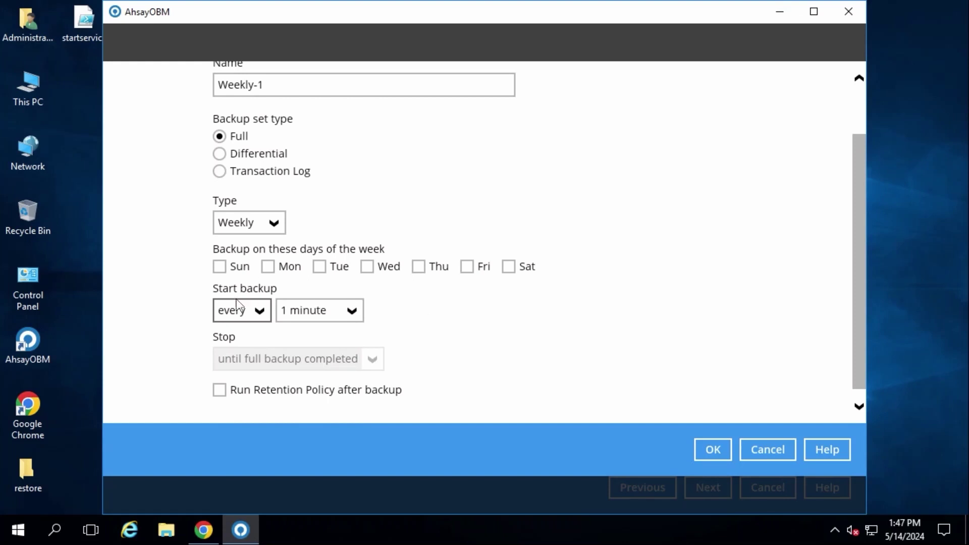
click(261, 311)
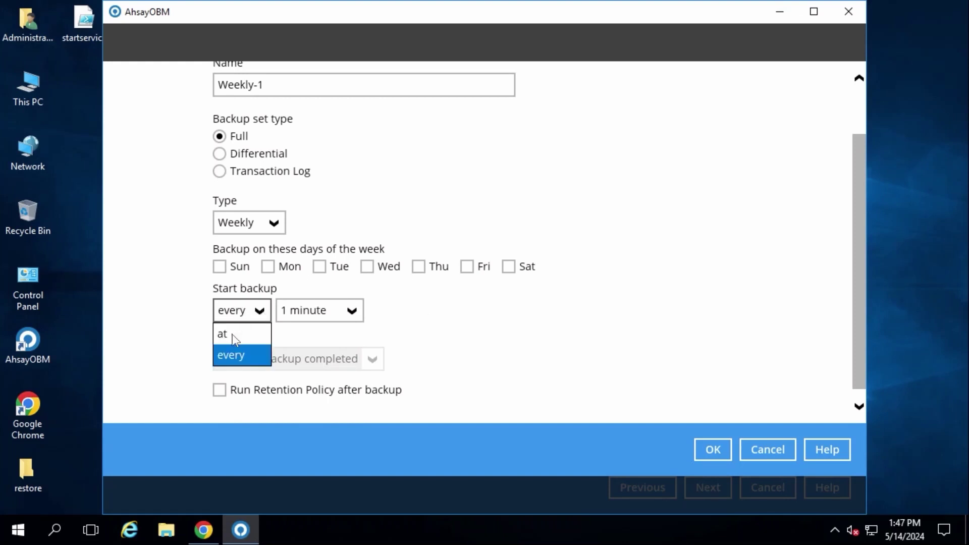
click(235, 345)
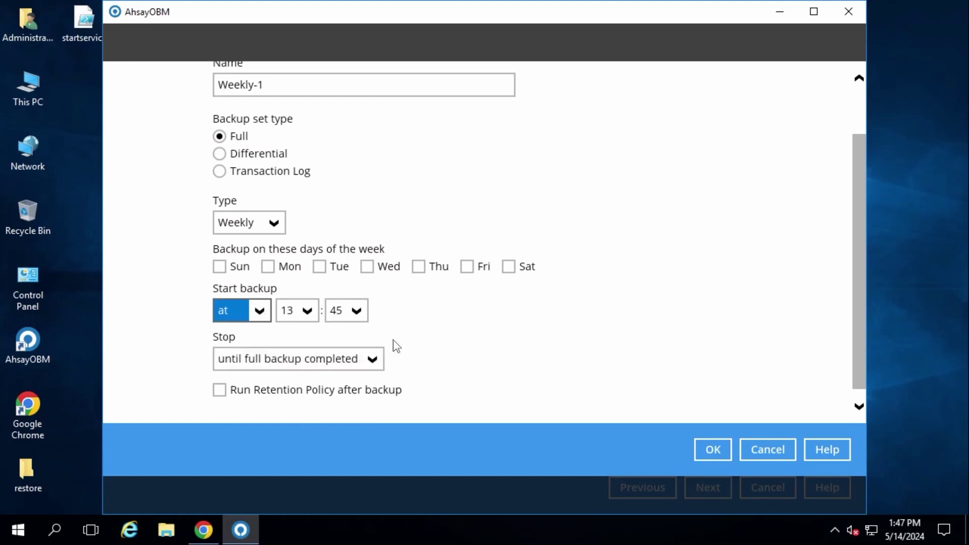
- Try the "until full backup completed" and "after" stop options for the weekly schedule, and enable running the retention policy after backup
click(372, 359)
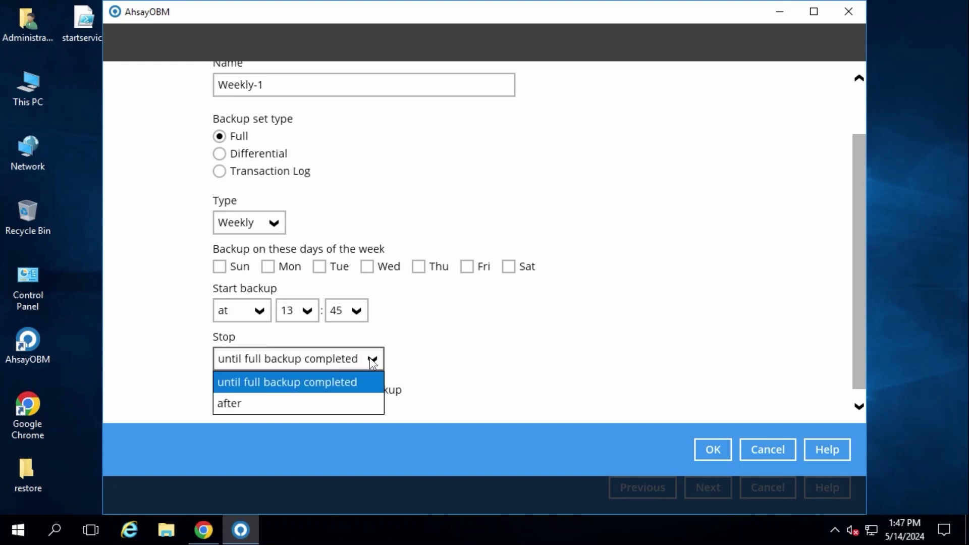
click(344, 383)
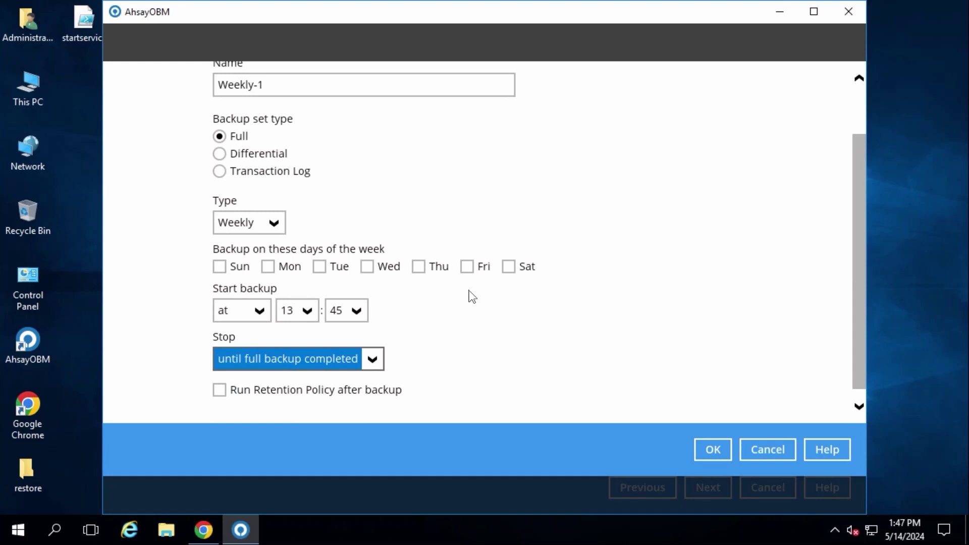
click(372, 359)
click(271, 404)
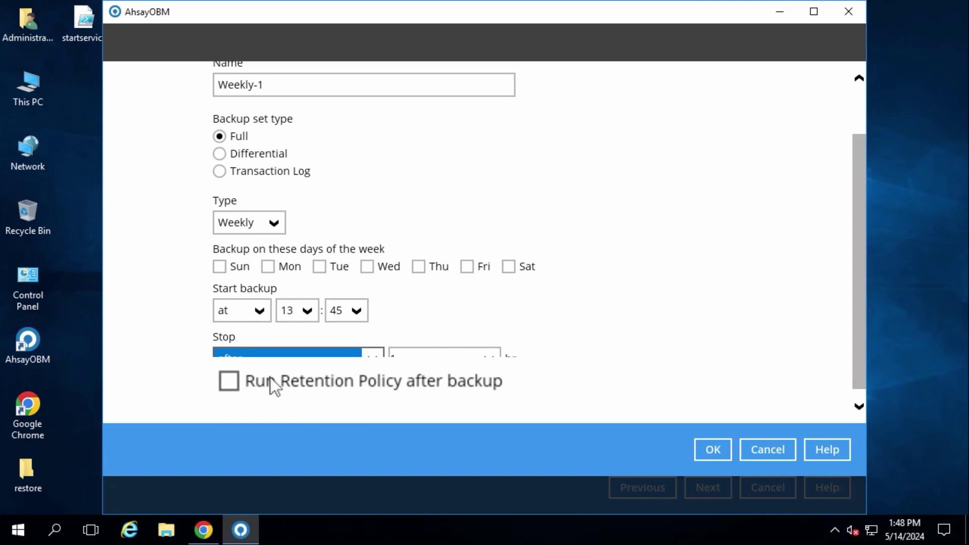
click(248, 393)
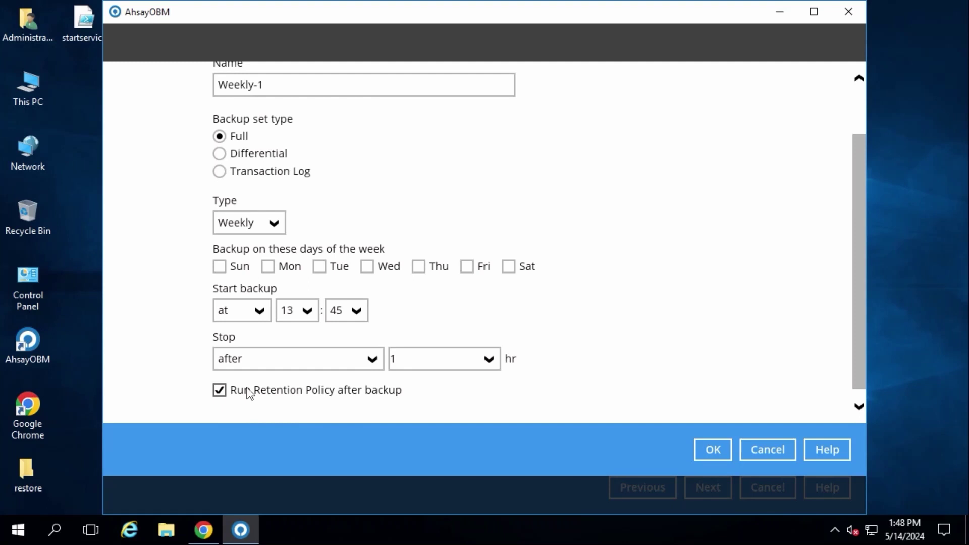
- Name the new backup schedule "Full Database Schedule"
scroll(246, 391, up, 2)
drag(266, 150, 189, 146)
text(Full Database )
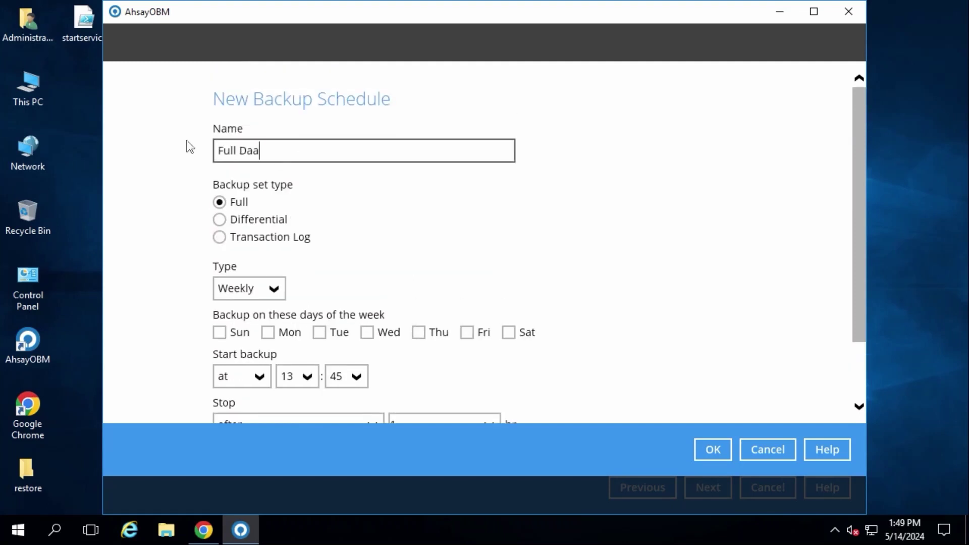
text(Schedule)
- Set the full backup schedule to run on Saturday at 20:00
click(508, 332)
click(297, 376)
click(288, 353)
click(346, 376)
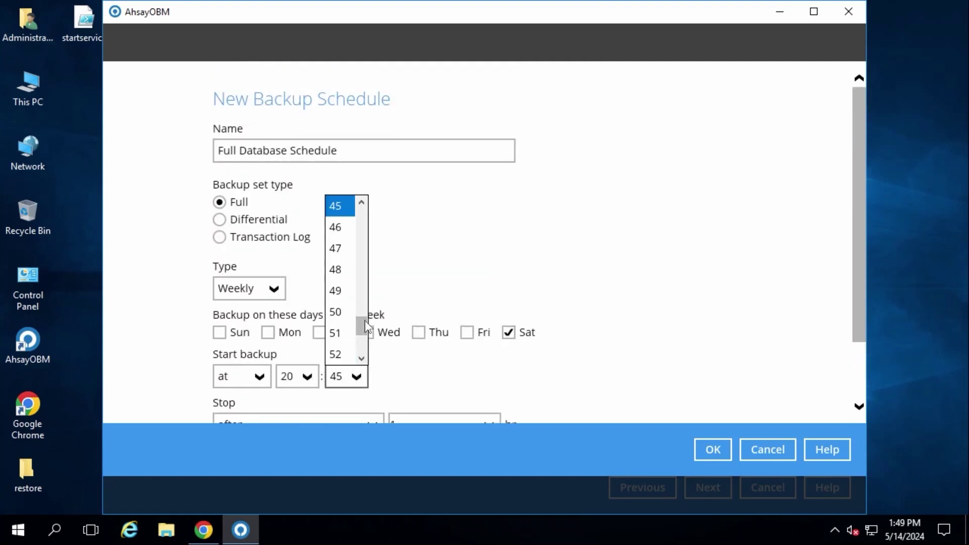
scroll(343, 283, up, 5)
click(338, 204)
- Set the full backup schedule to stop when the full backup is completed, and save the schedule
scroll(384, 360, down, 2)
click(382, 356)
click(281, 370)
click(713, 449)
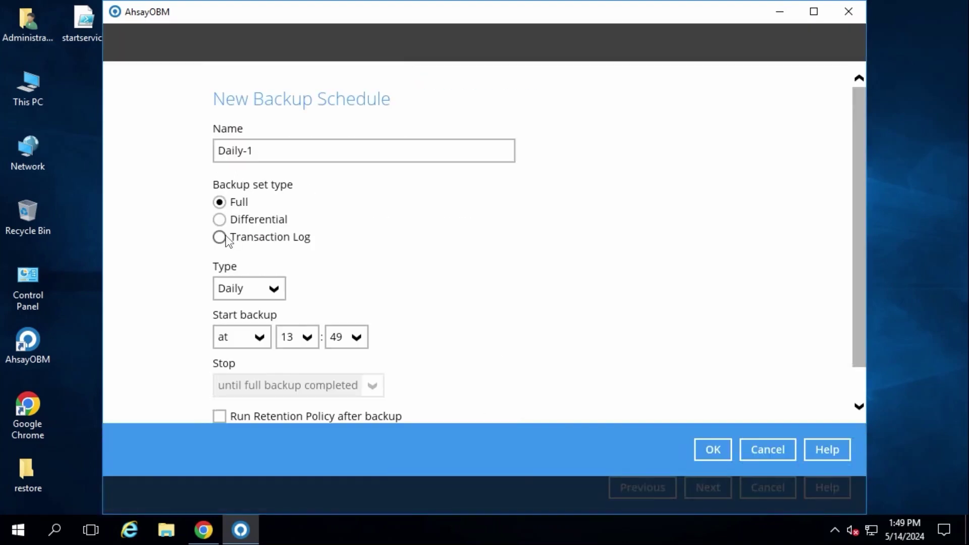
- Set up a second schedule as a weekly Transaction Log backup named "Daily Transaction Log Schedule"
click(219, 237)
click(249, 289)
click(238, 328)
drag(265, 151, 191, 147)
text(Daily Transaction Log Schedule)
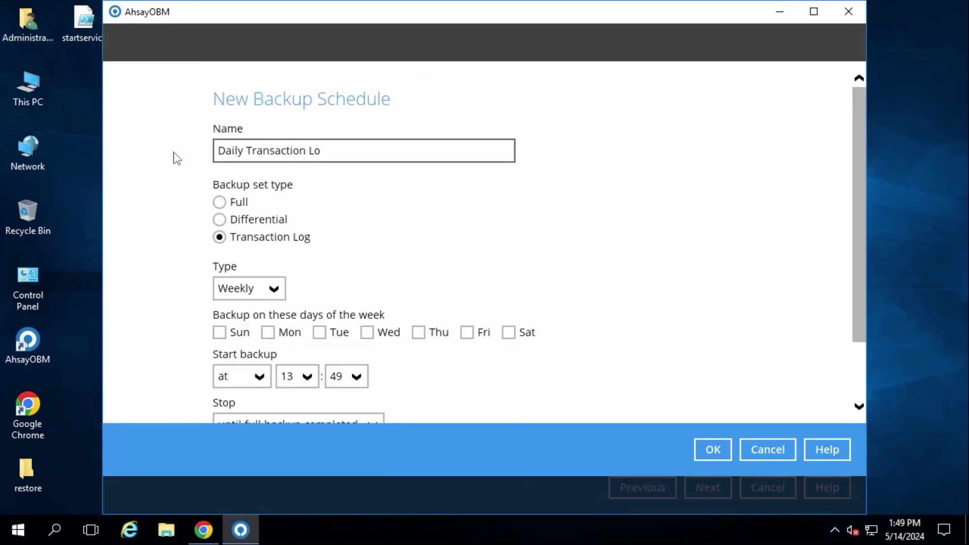
- Set the transaction log schedule to run Monday through Friday at 20:00, and save it
click(319, 333)
click(367, 332)
click(418, 332)
click(467, 332)
click(267, 333)
click(297, 376)
click(287, 353)
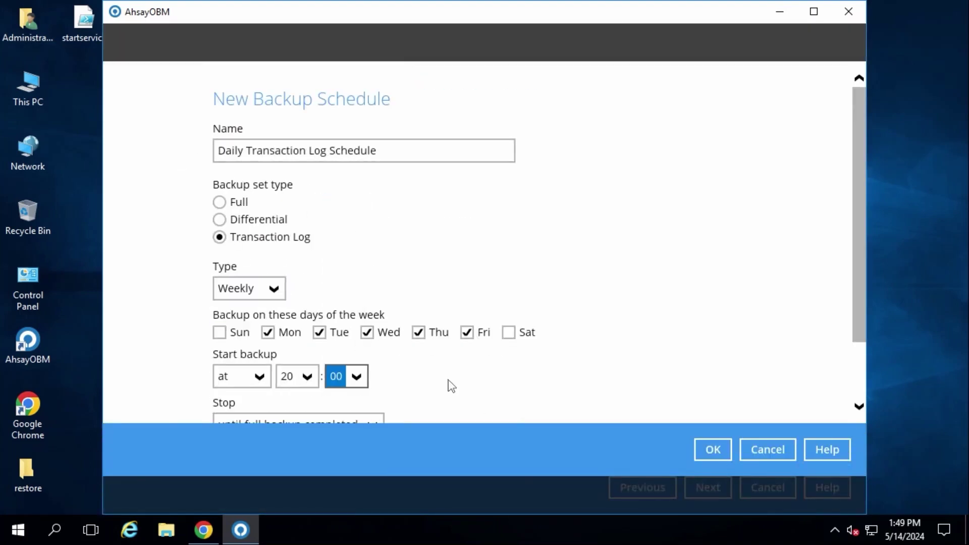
click(713, 450)
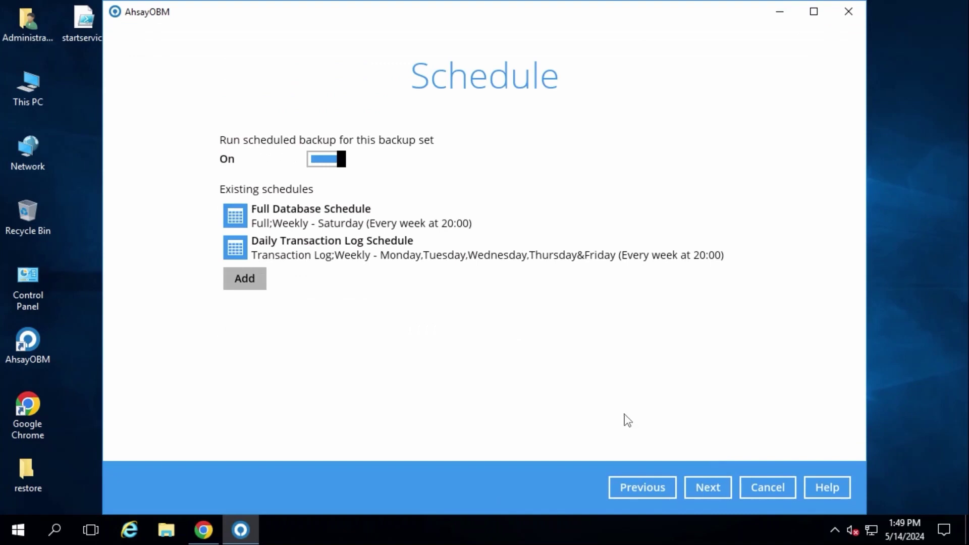
- Continue to the destination settings and use the Sequential backup mode
click(708, 487)
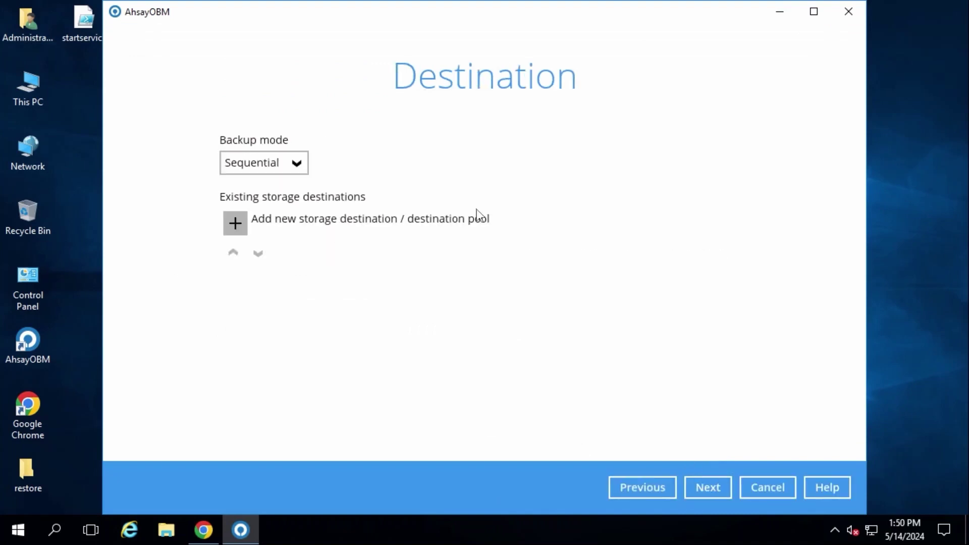
click(296, 164)
click(284, 205)
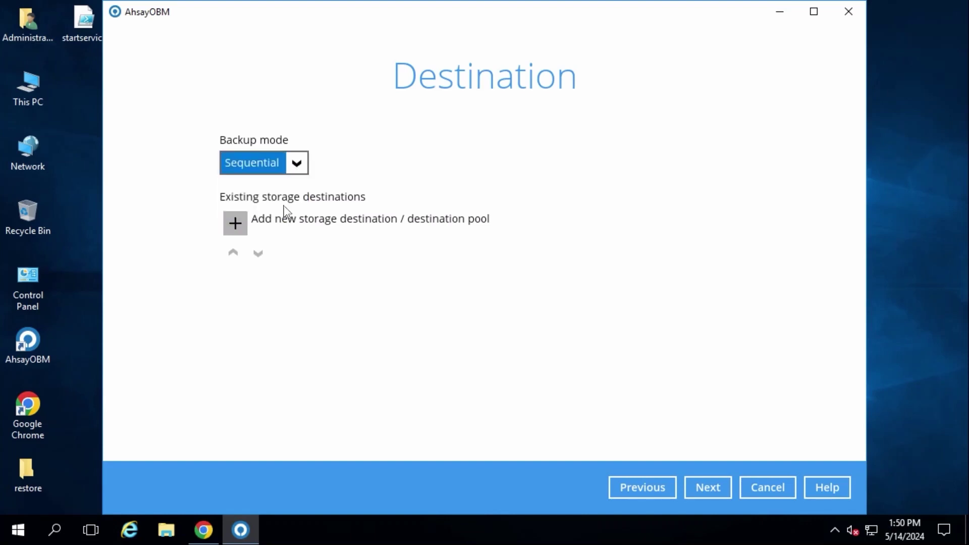
- Add the Ahsay Drive (China/Hong Kong) non-immutable storage as a backup destination
click(236, 223)
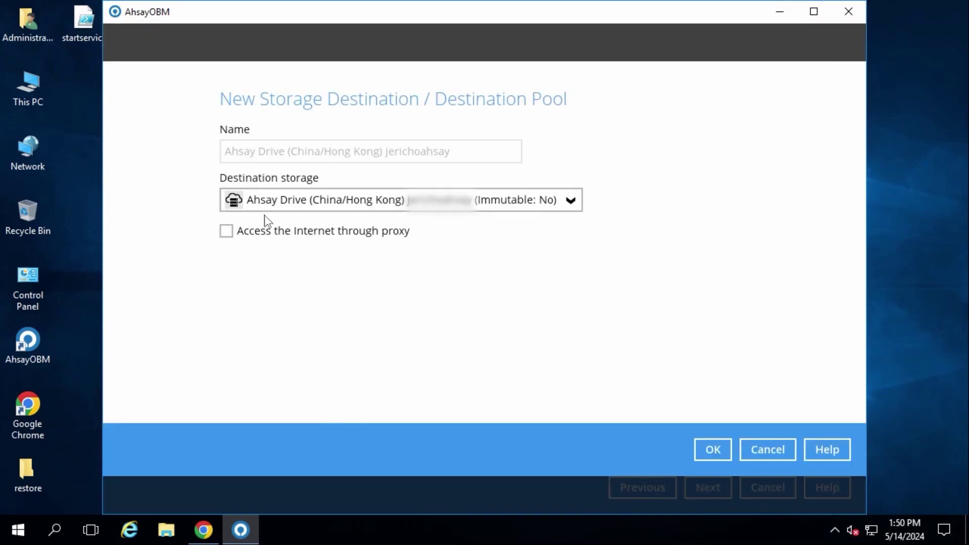
click(367, 200)
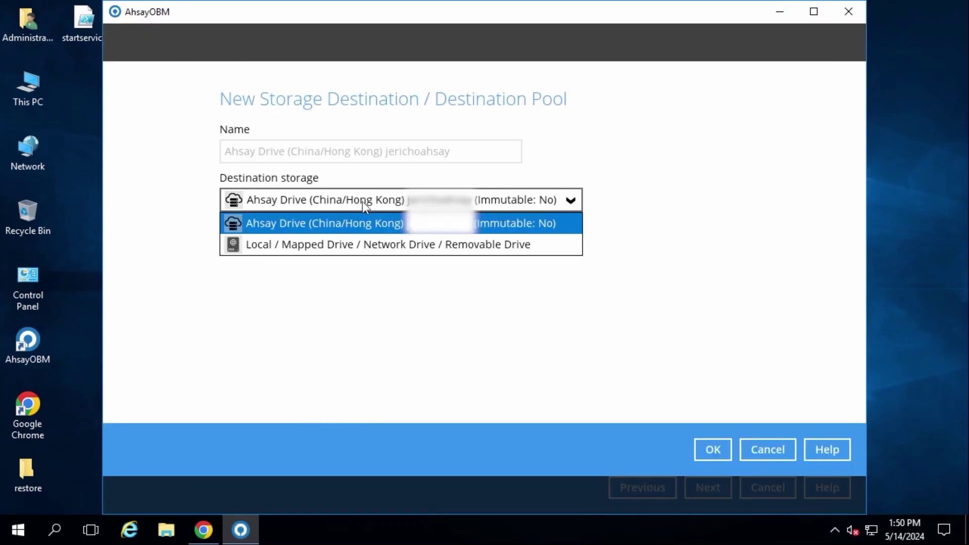
click(379, 224)
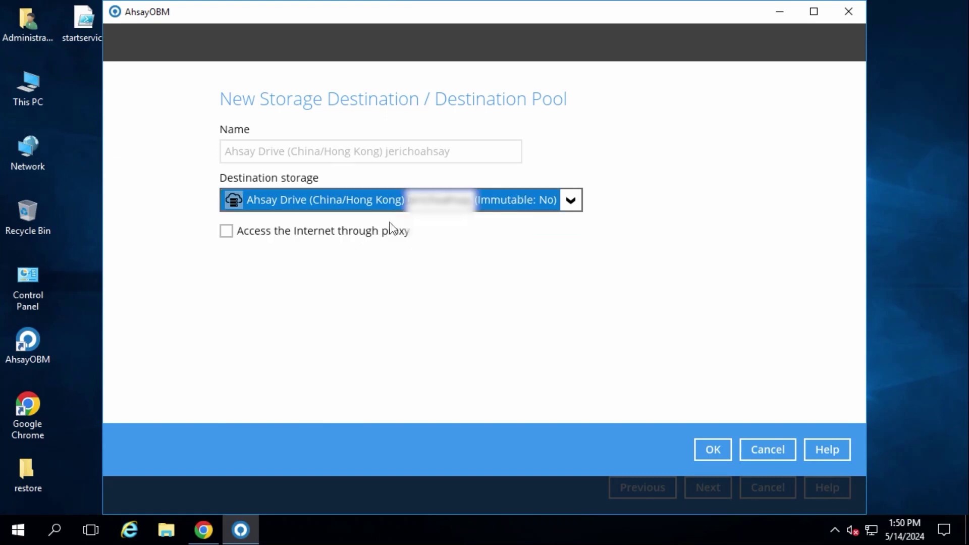
click(713, 449)
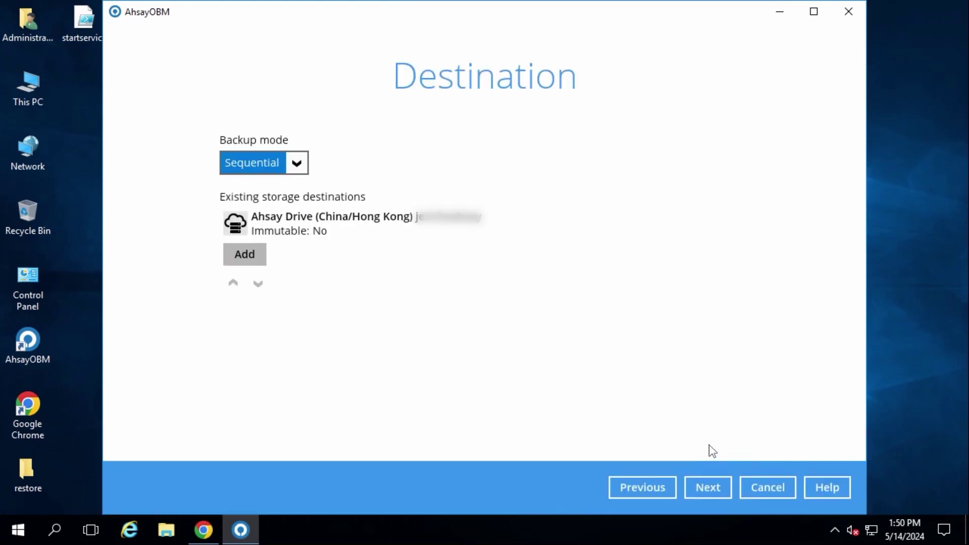
- Continue to encryption, accept the Default encryption type for the backup data, and confirm the encryption key
click(707, 489)
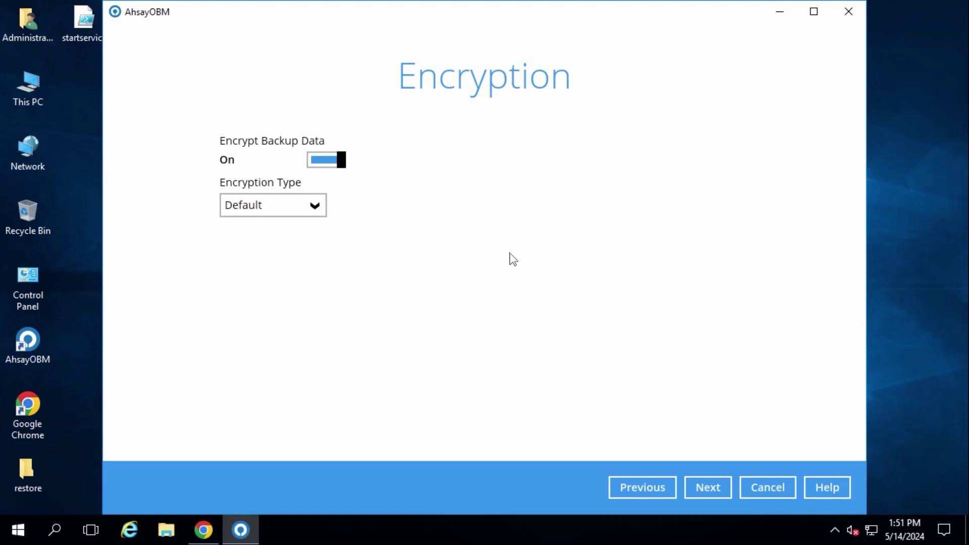
click(708, 487)
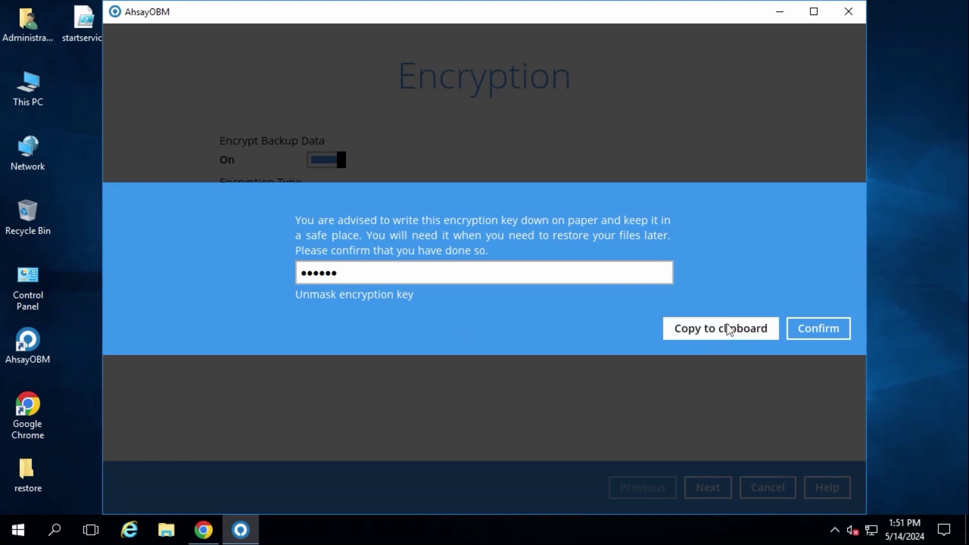
click(817, 326)
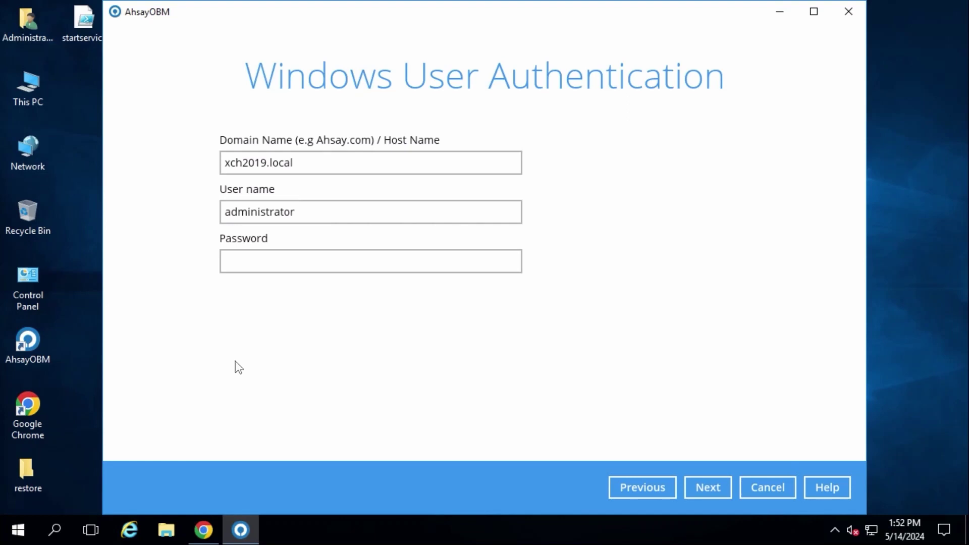
- Enter the Windows user's password to finish creating the backup set, and return to the list of backup sets
click(236, 259)
text(*********)
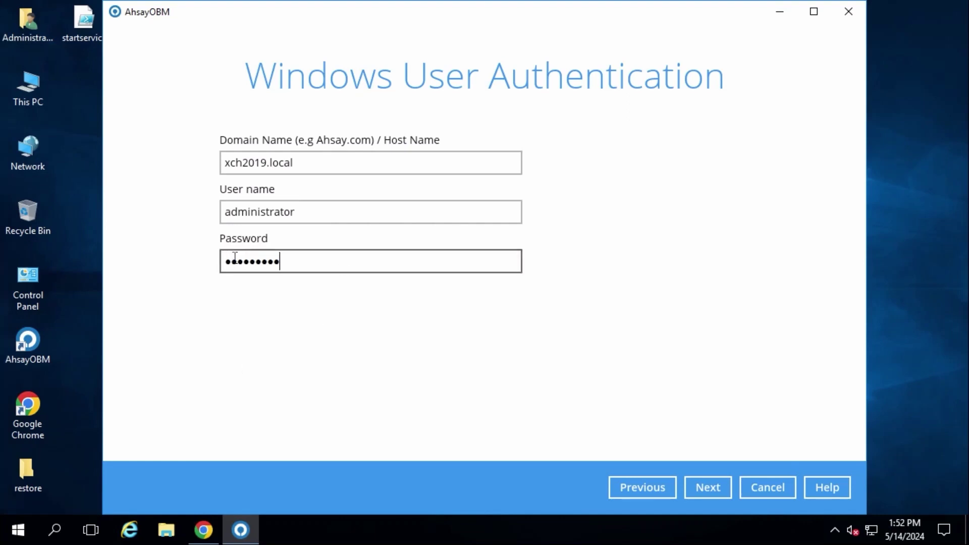
click(713, 490)
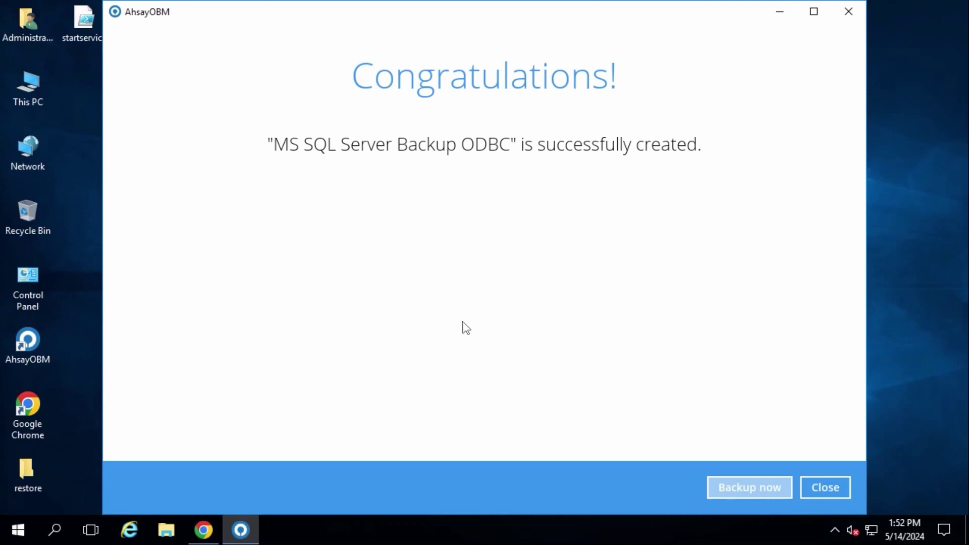
click(832, 487)
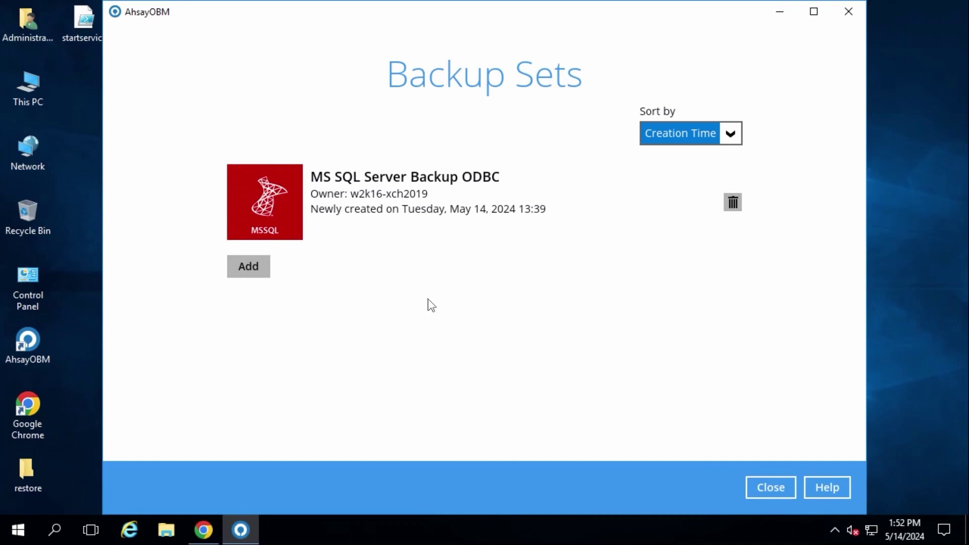
- Open the MS SQL Server Backup ODBC set and display its advanced Others settings
click(406, 198)
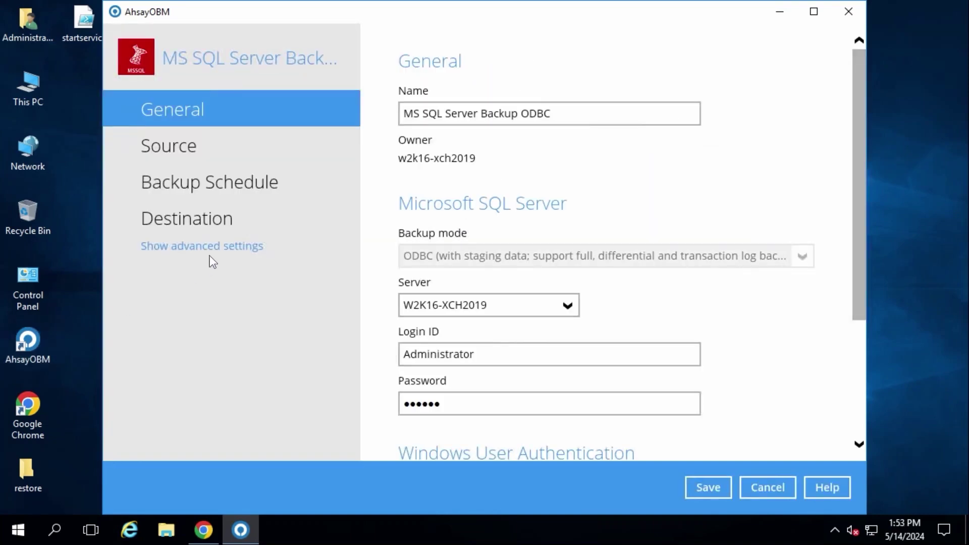
click(221, 247)
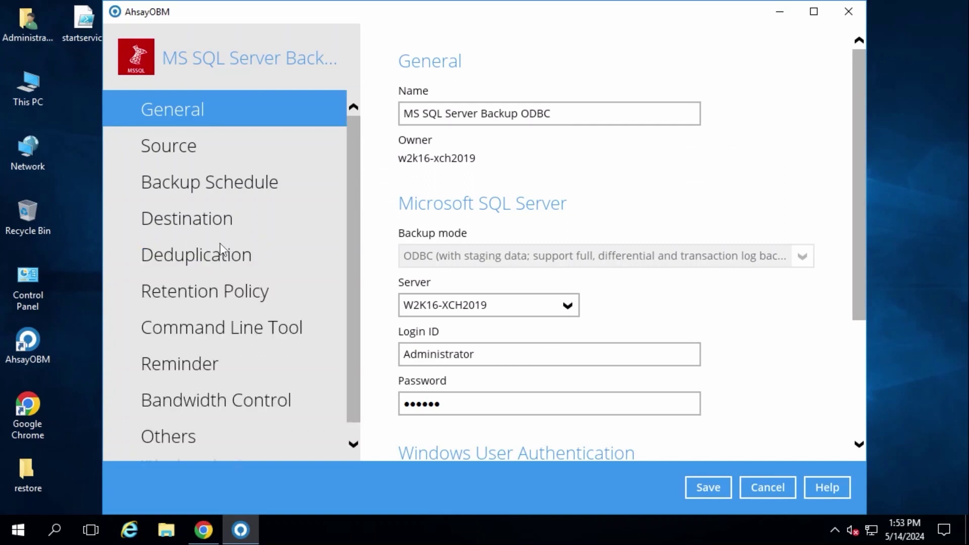
scroll(202, 394, down, 1)
click(168, 422)
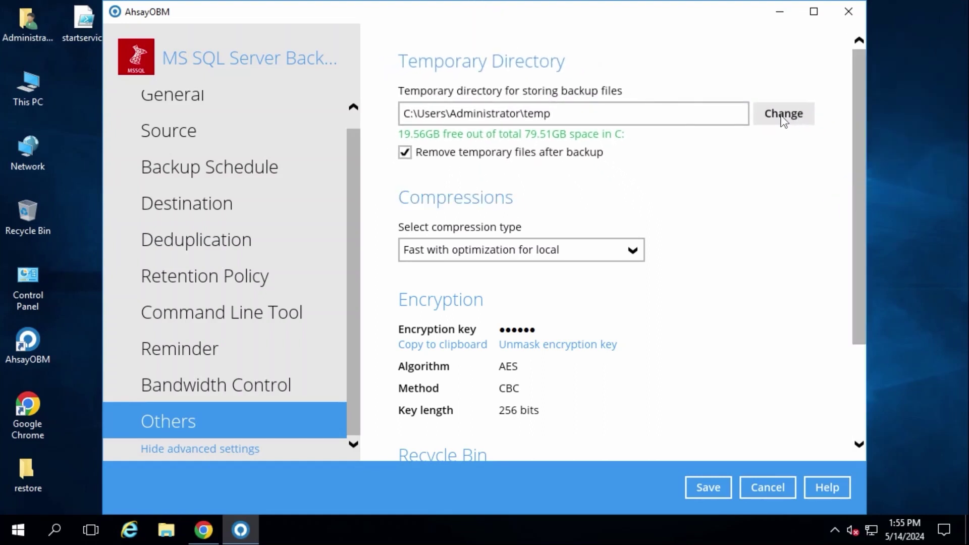
- Change the temporary directory for storing backup files to E:\temp
click(783, 114)
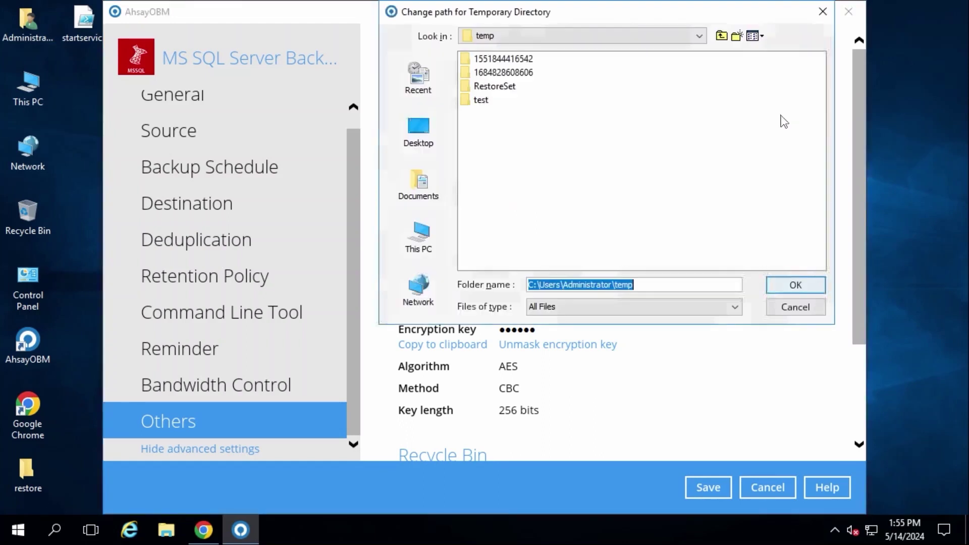
click(426, 239)
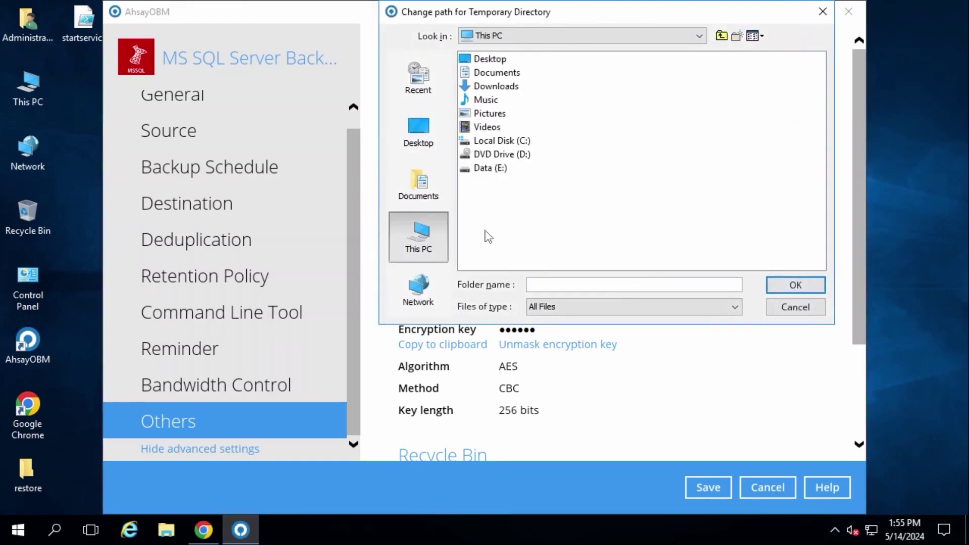
click(500, 169)
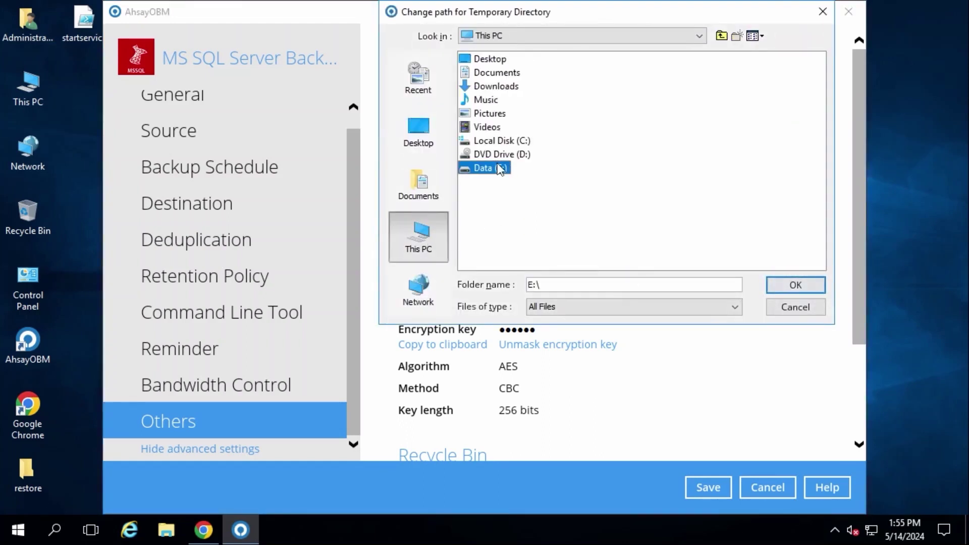
double_click(491, 169)
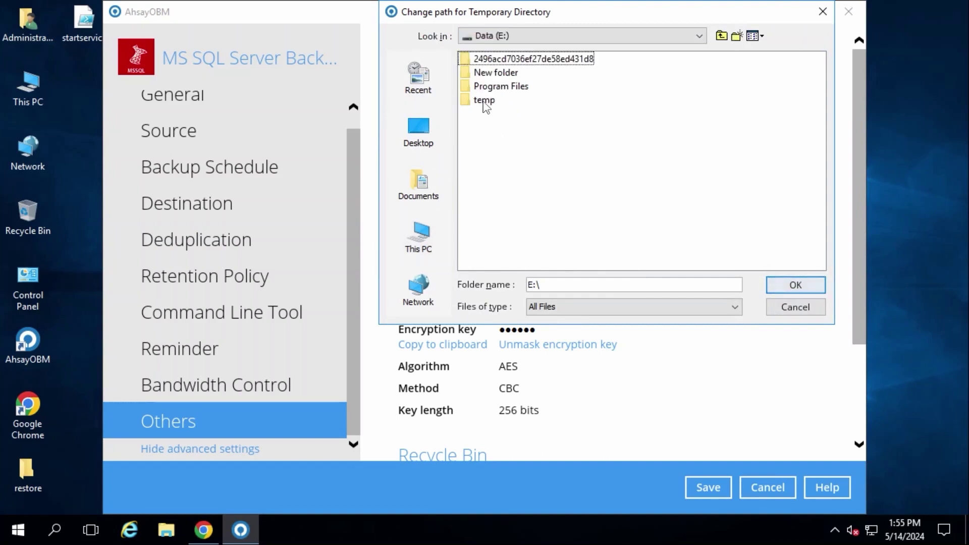
click(485, 99)
key(Return)
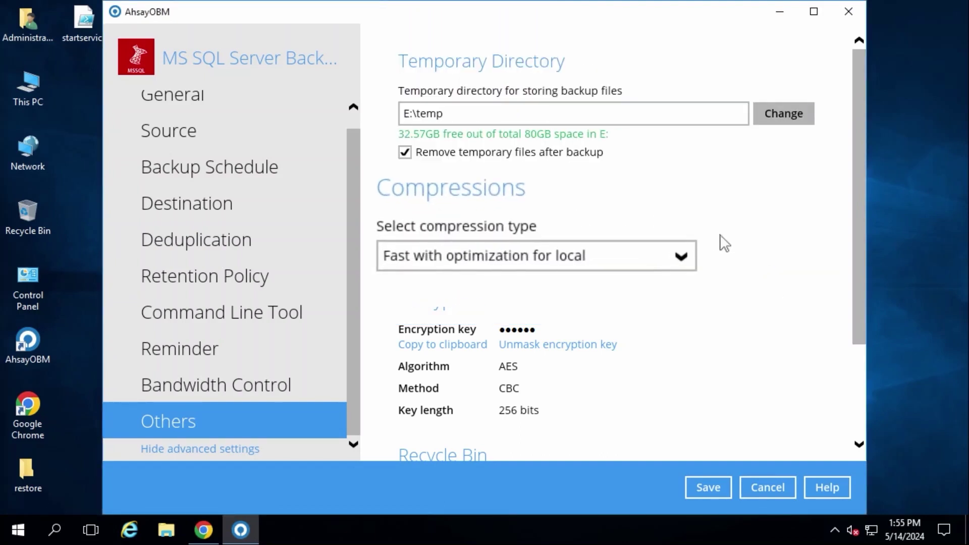
- Choose "Fast with optimization for local" as the compression type, and return to the backup set's General settings
click(684, 254)
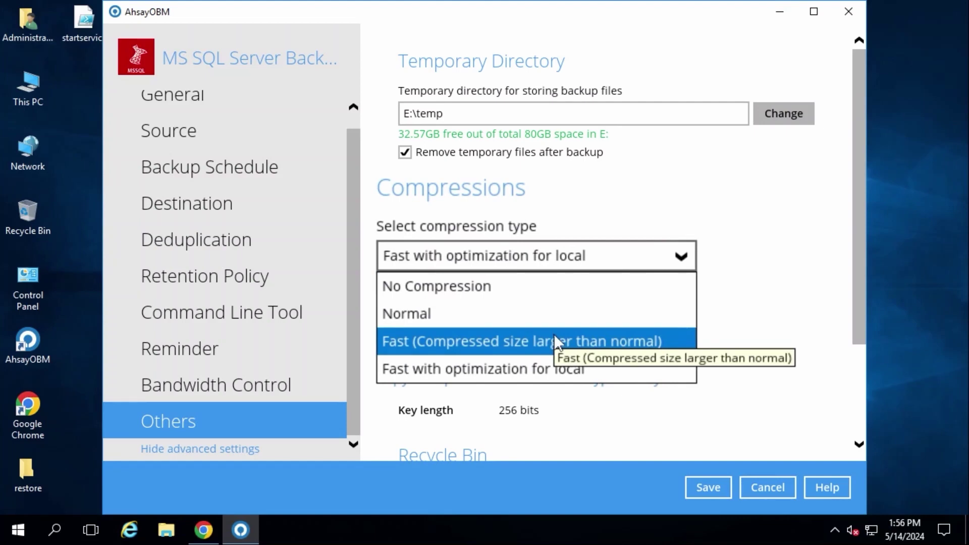
click(555, 367)
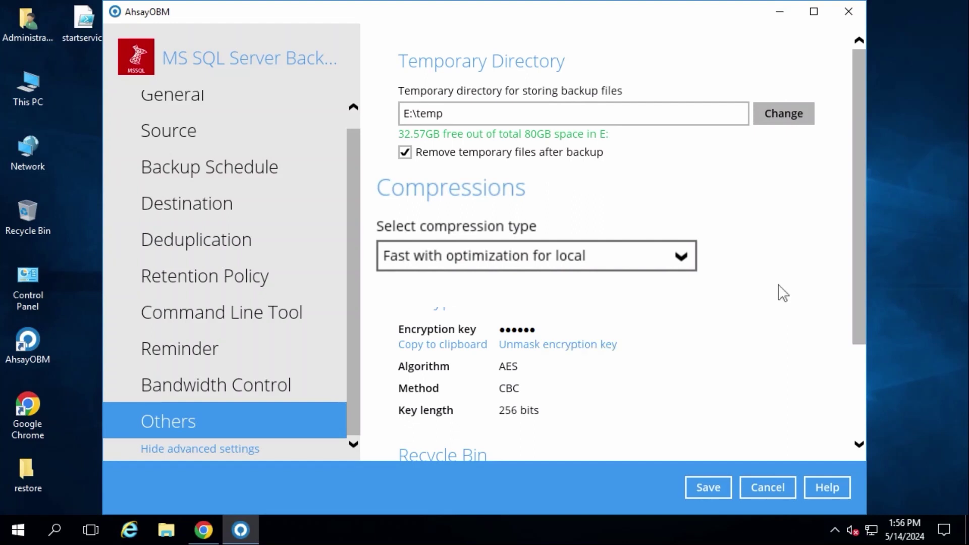
scroll(765, 313, down, 3)
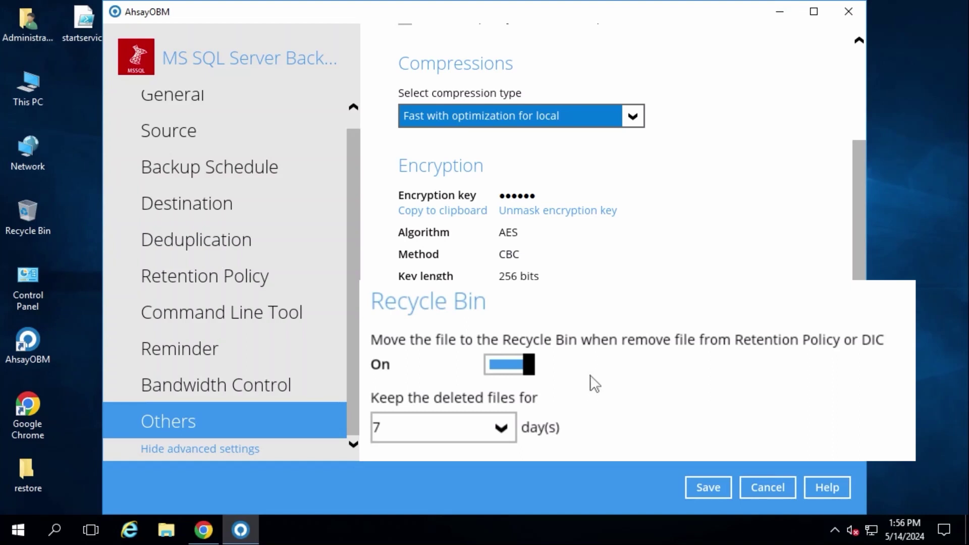
scroll(271, 304, up, 1)
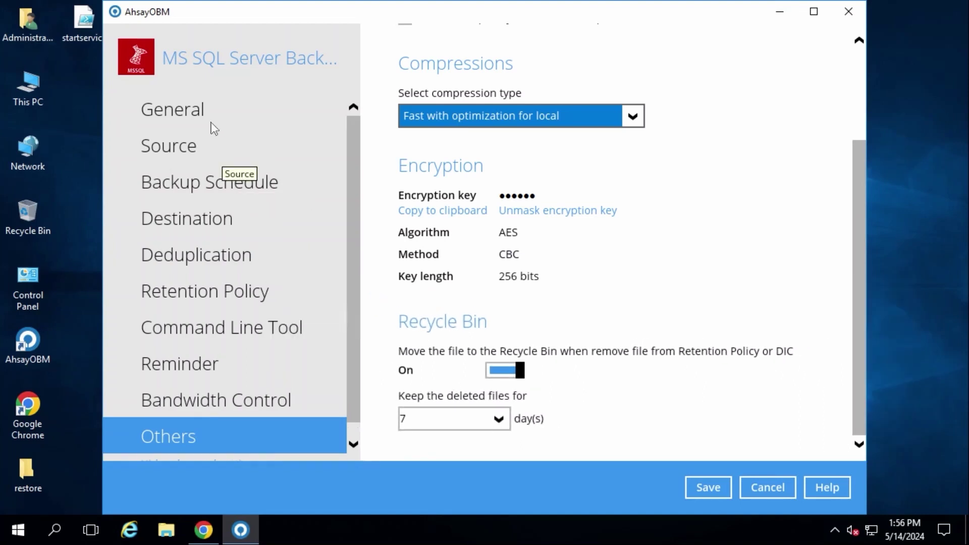
click(188, 109)
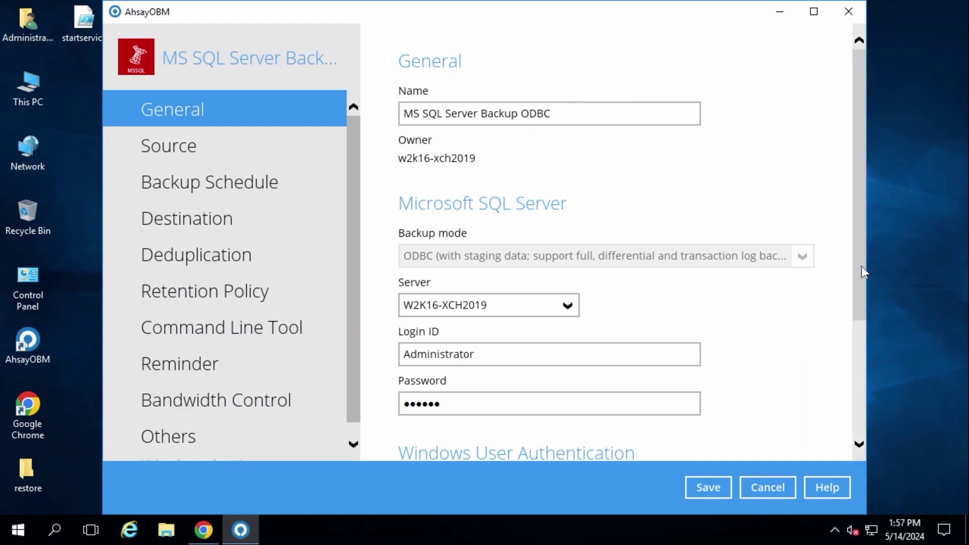
- Review the backup set's Windows user authentication, deduplication and retention policy settings, including the units for keeping deleted files
scroll(861, 276, down, 4)
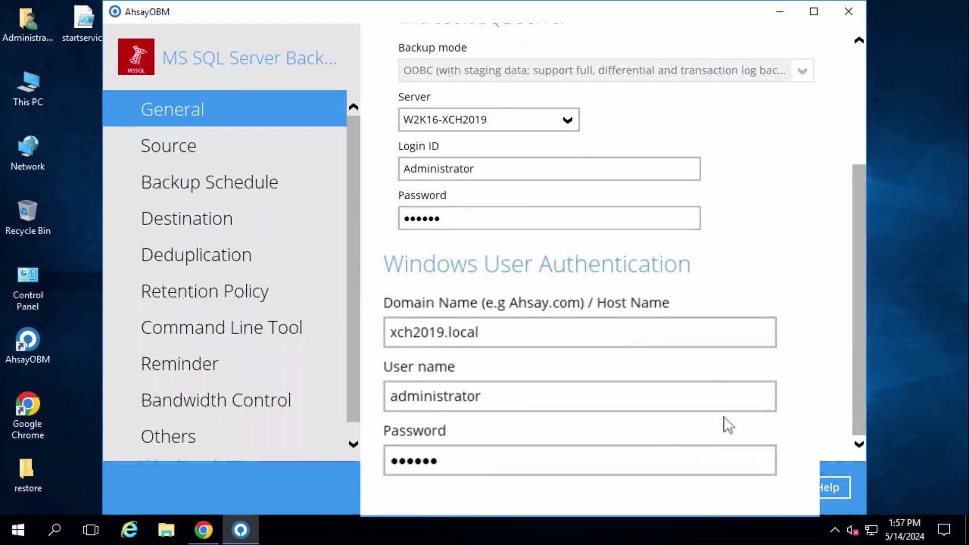
click(208, 254)
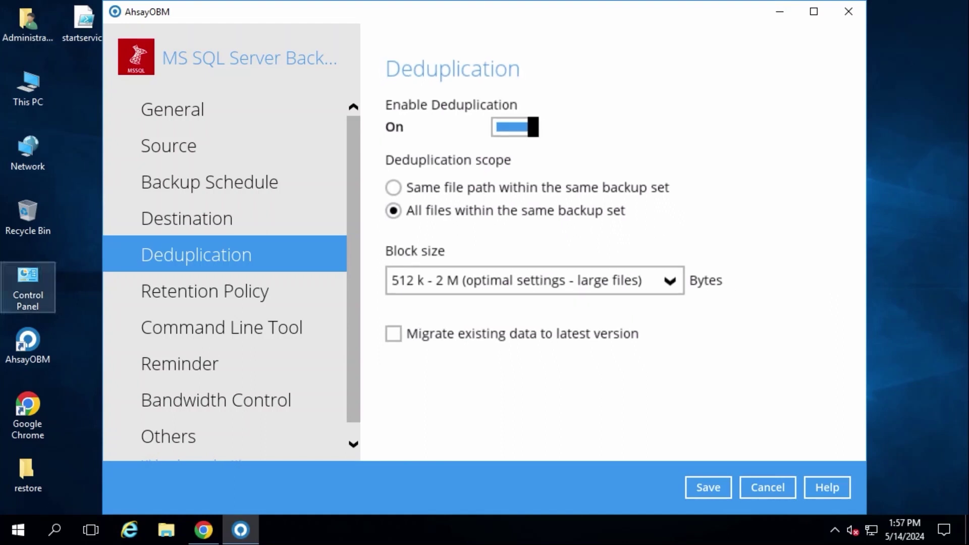
click(201, 291)
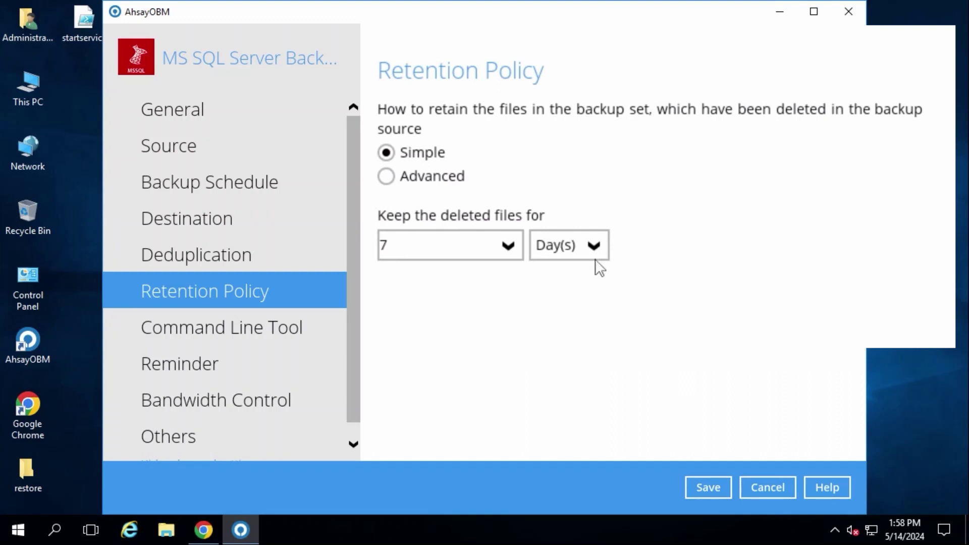
click(596, 246)
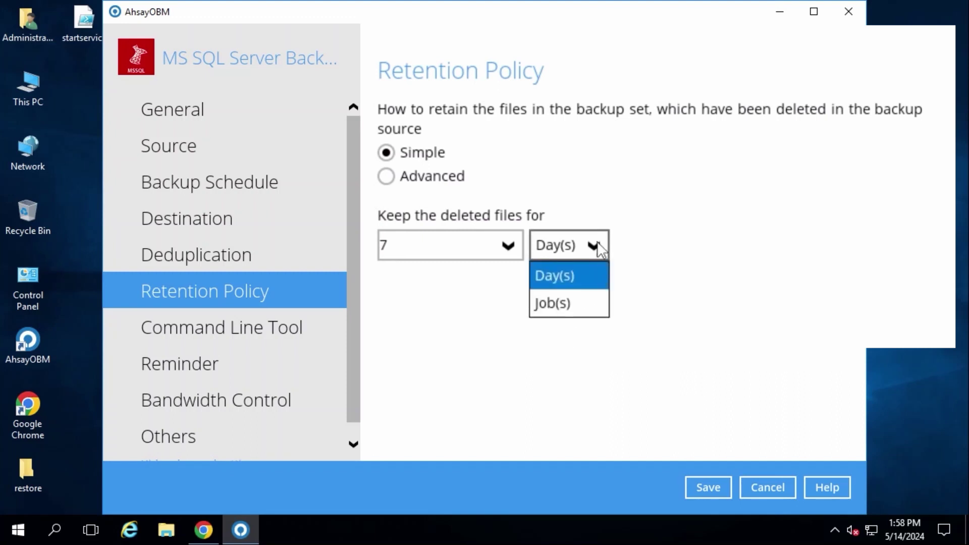
- Preview the Weekly, Monthly, Quarterly, Yearly and Custom types for a new advanced retention policy, and discard the policy
click(386, 176)
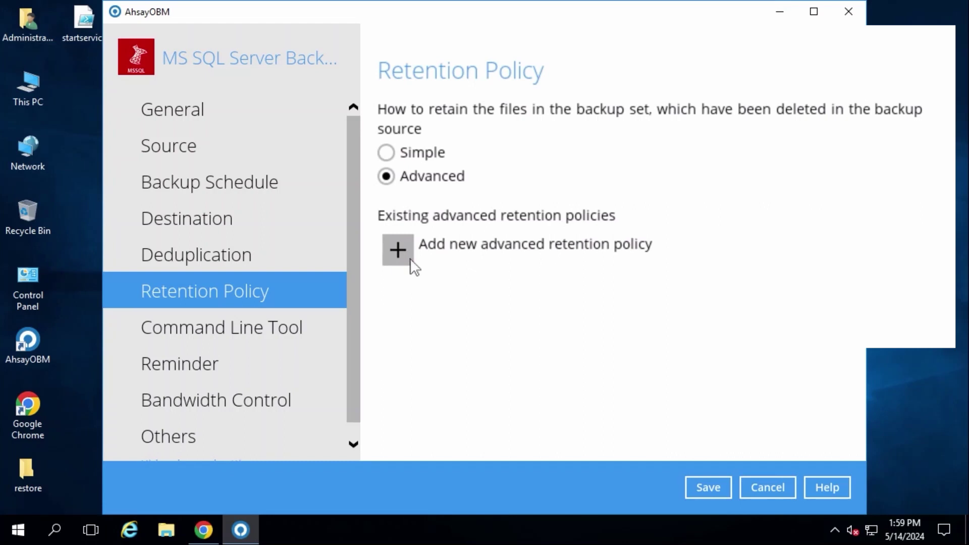
click(399, 250)
click(287, 205)
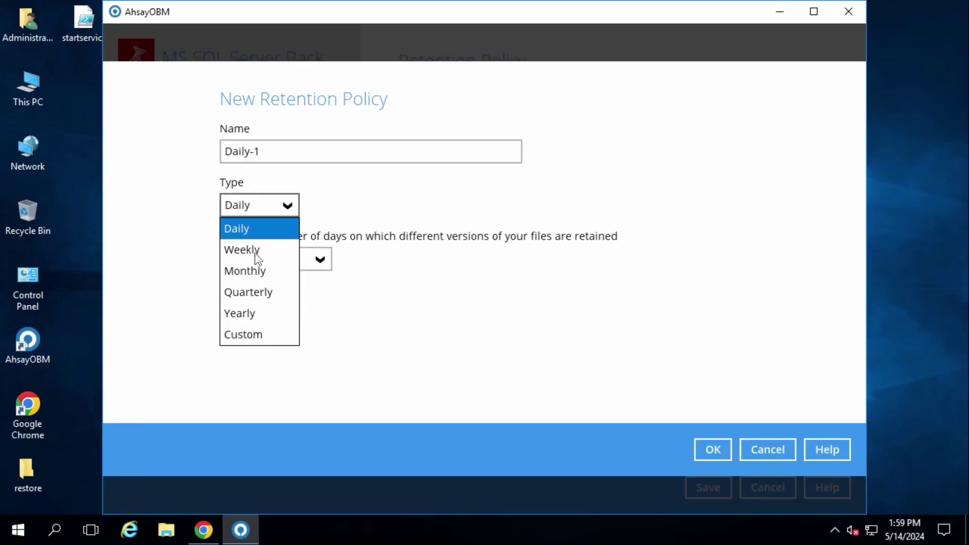
click(257, 251)
click(283, 212)
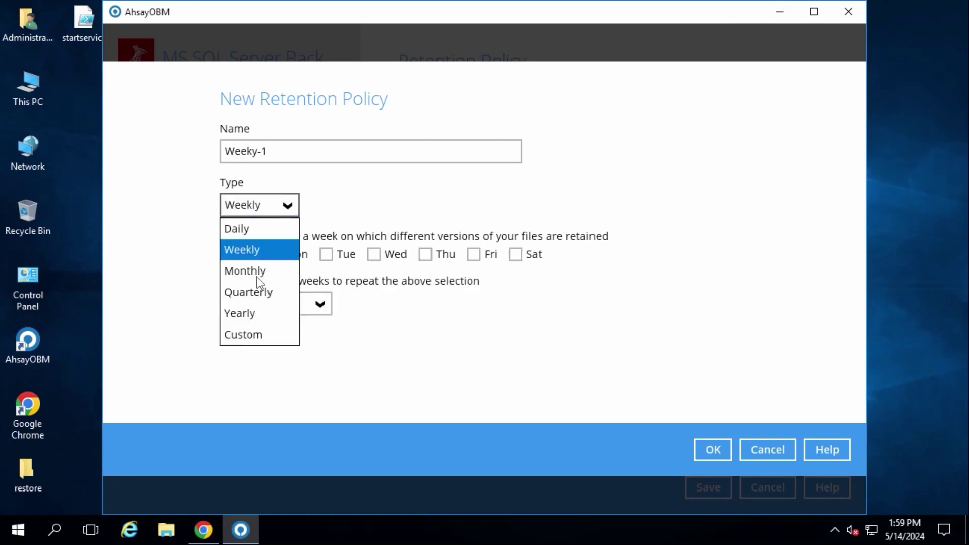
click(258, 275)
click(283, 207)
click(260, 297)
click(286, 215)
click(254, 316)
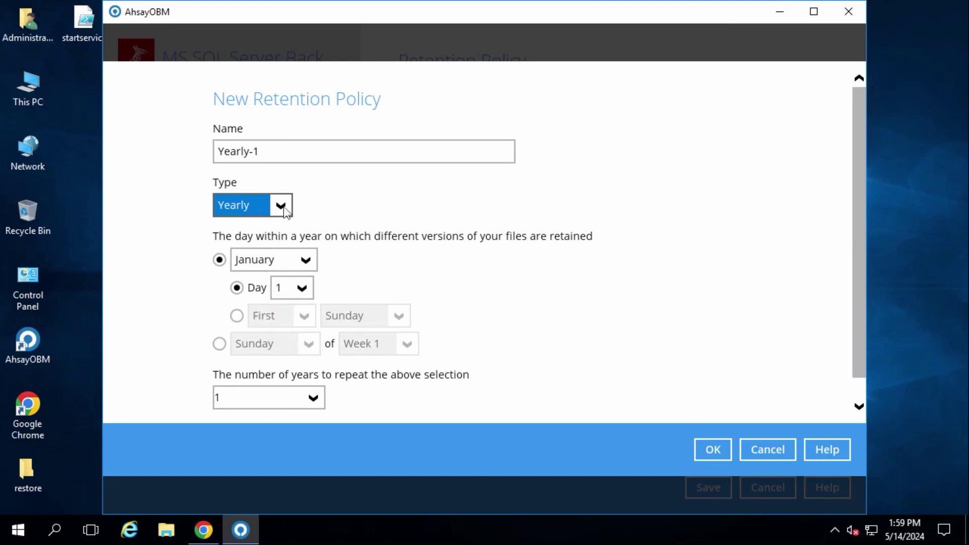
click(285, 211)
click(258, 336)
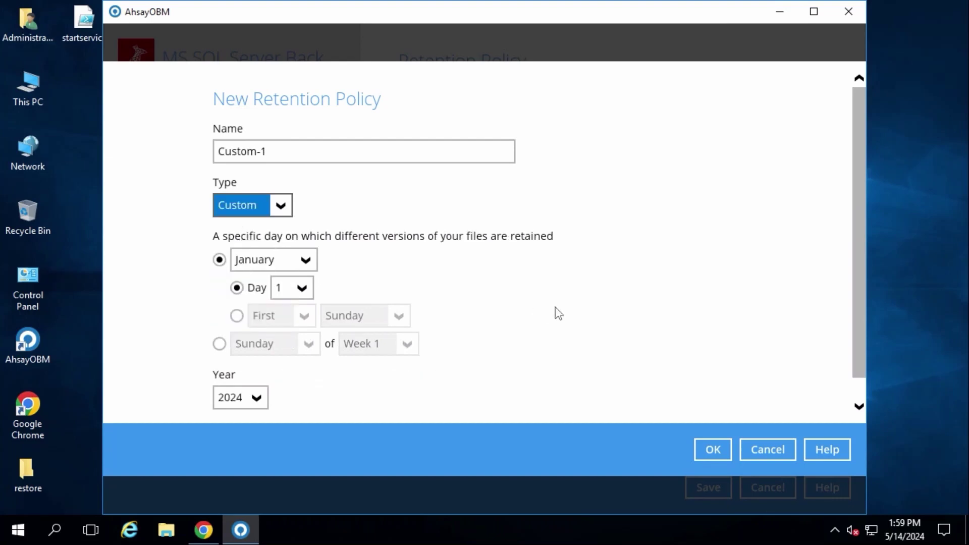
click(762, 451)
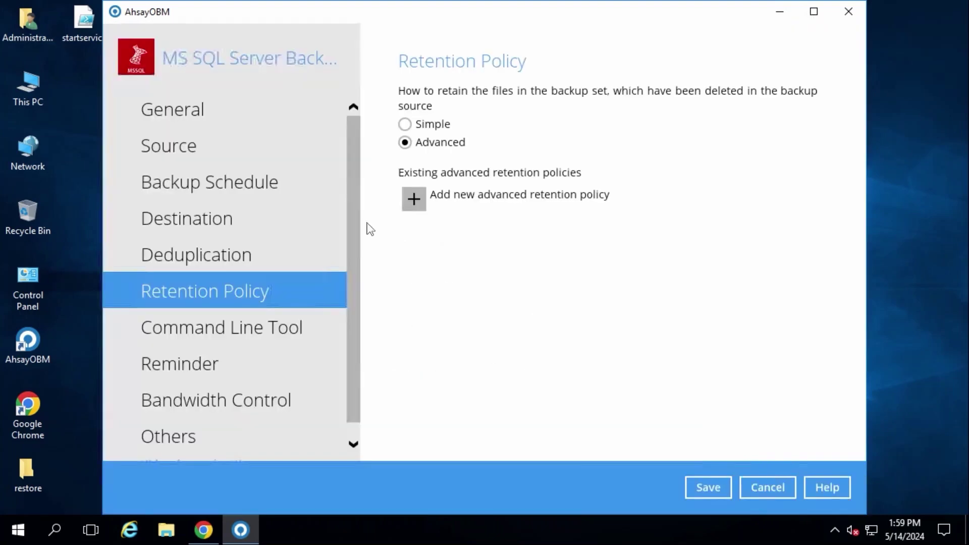
- Choose the Simple retention policy and save the backup set's settings
click(429, 127)
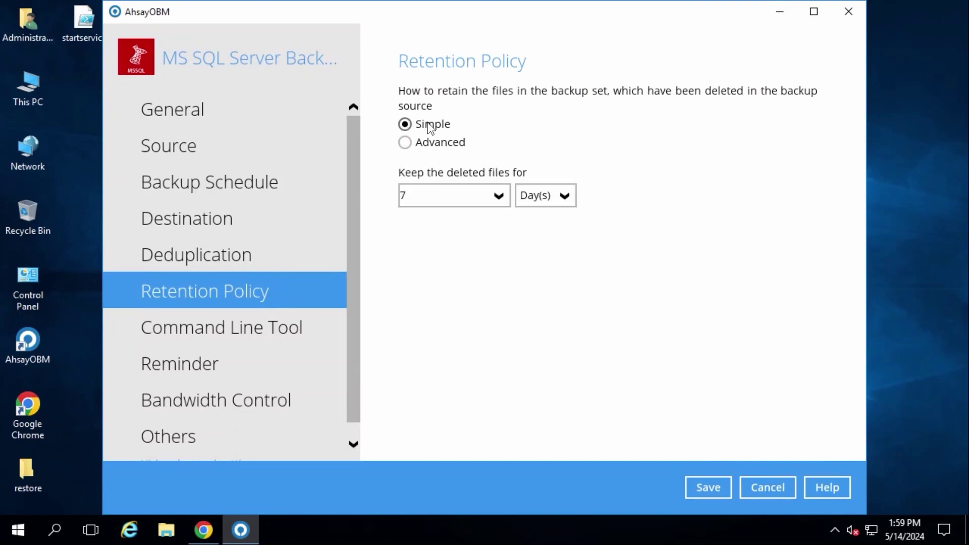
click(704, 489)
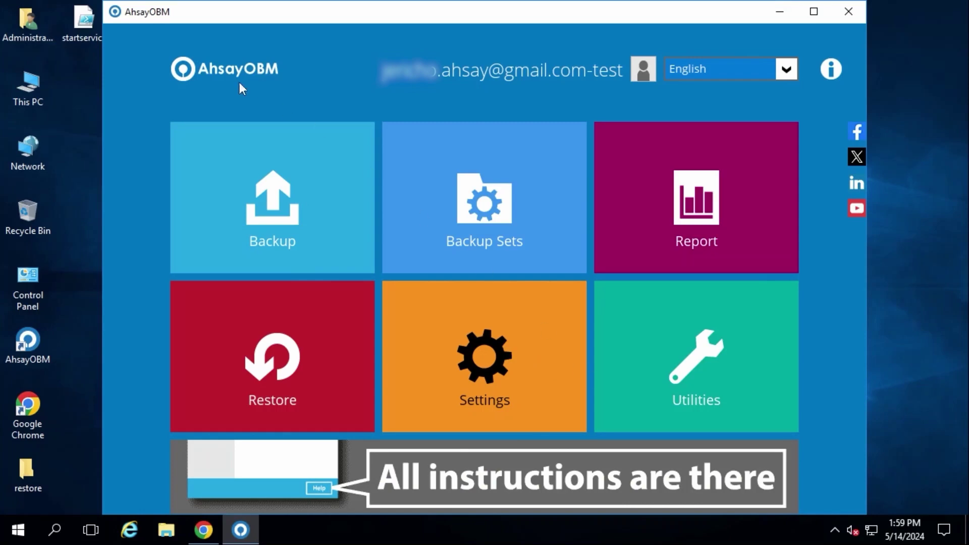
- Start a Full backup of the MS SQL Server Backup ODBC set to Ahsay Drive, running the retention policy after backup
click(271, 226)
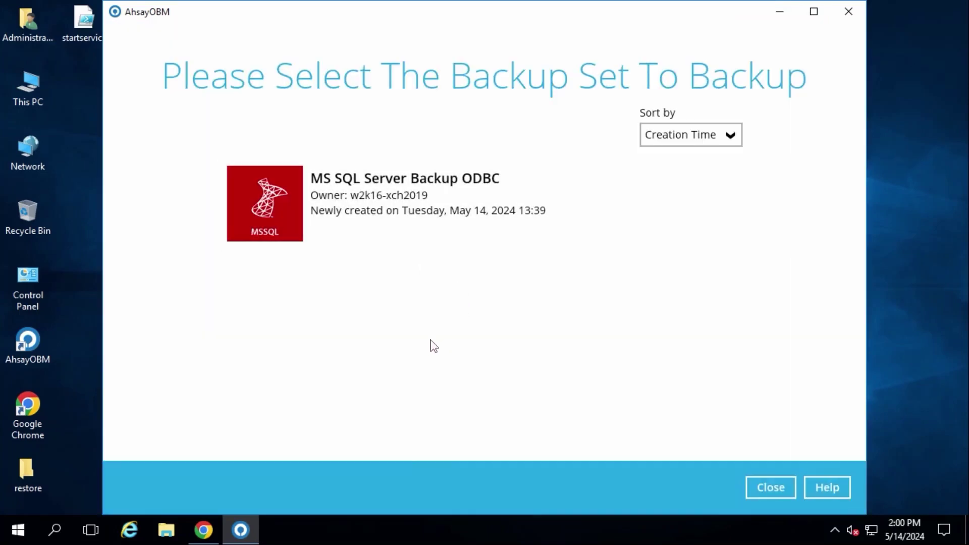
click(411, 199)
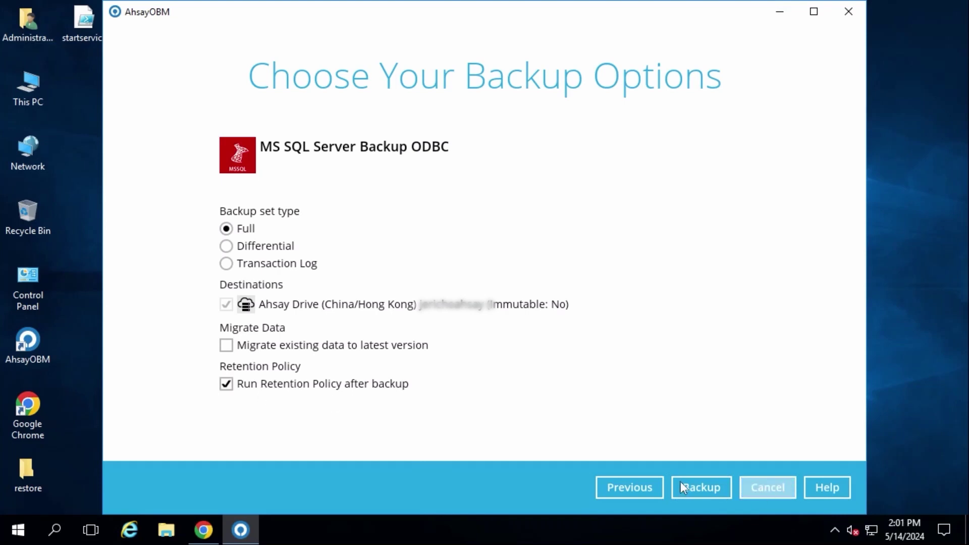
click(701, 487)
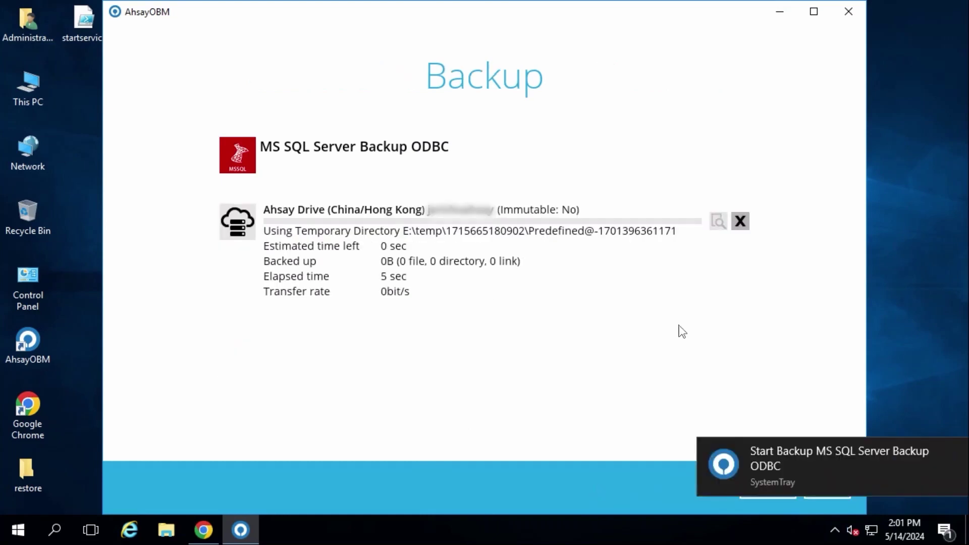